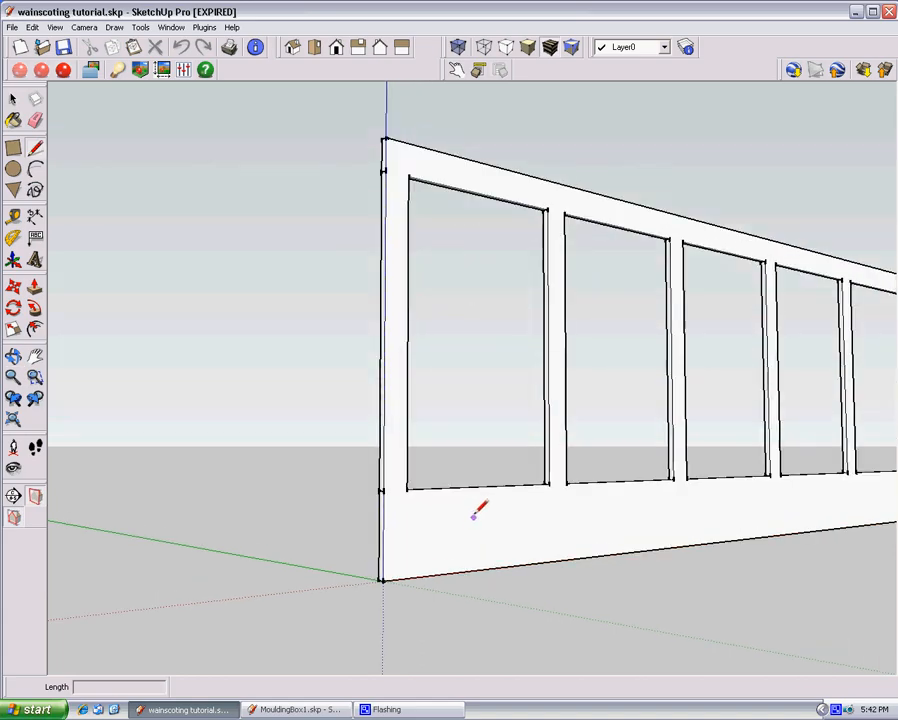
- Switch to MouldingBox1.skp and copy the end-face profile of the S-curved, notched moulding, second in the lowest row
middle_drag(474, 516, 597, 581)
scroll(553, 537, up, 3)
mouse_move(553, 537)
middle_down()
mouse_move(588, 543)
mouse_move(502, 561)
mouse_move(633, 557)
mouse_move(499, 545)
mouse_move(465, 522)
middle_up()
scroll(495, 548, down, 4)
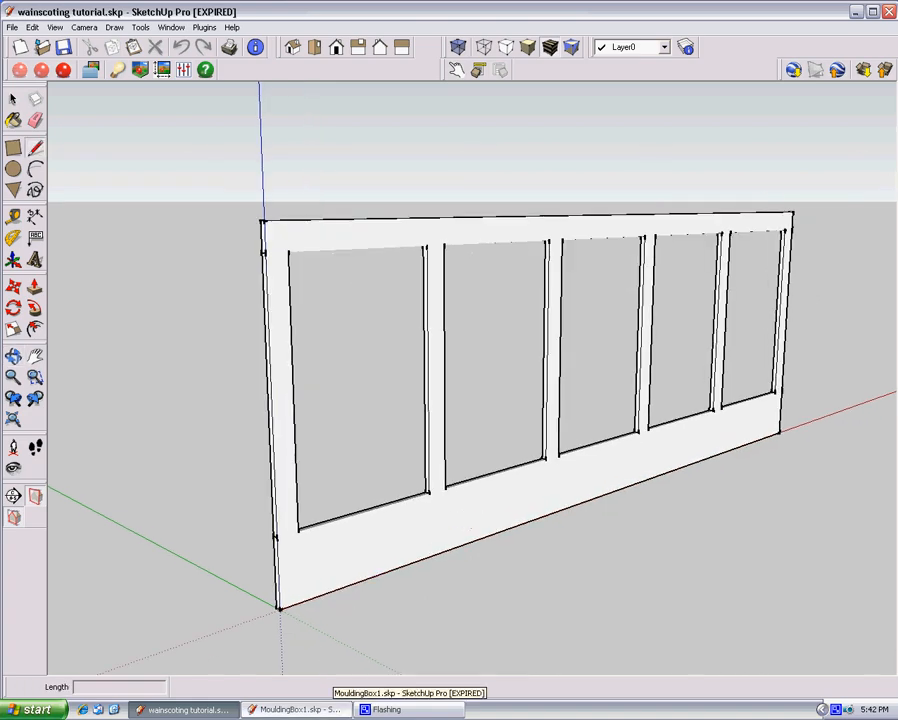
click(304, 710)
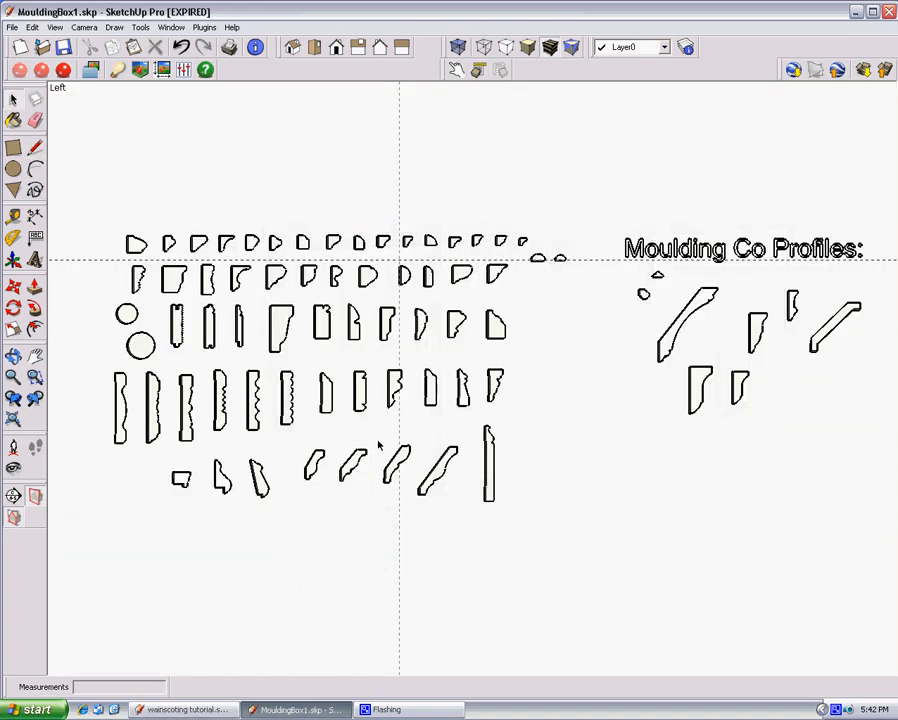
scroll(240, 563, up, 6)
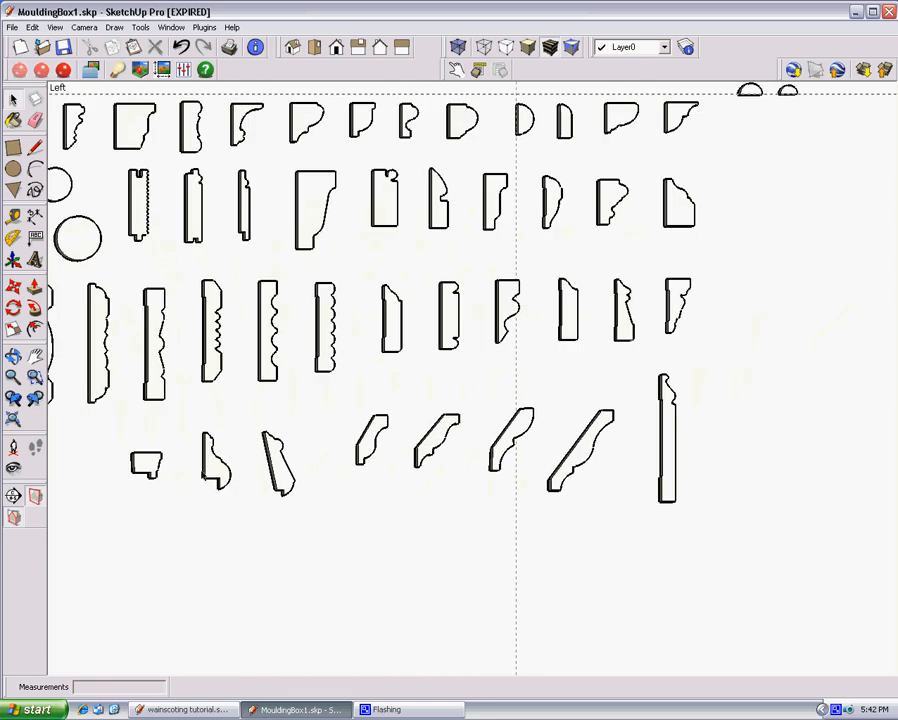
middle_drag(234, 478, 304, 483)
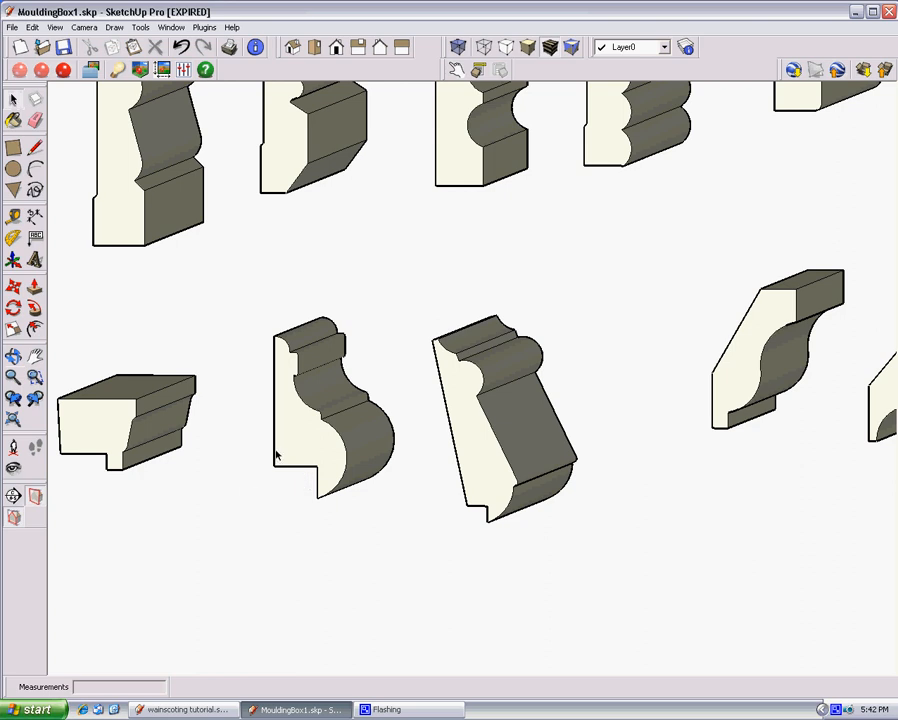
double_click(302, 441)
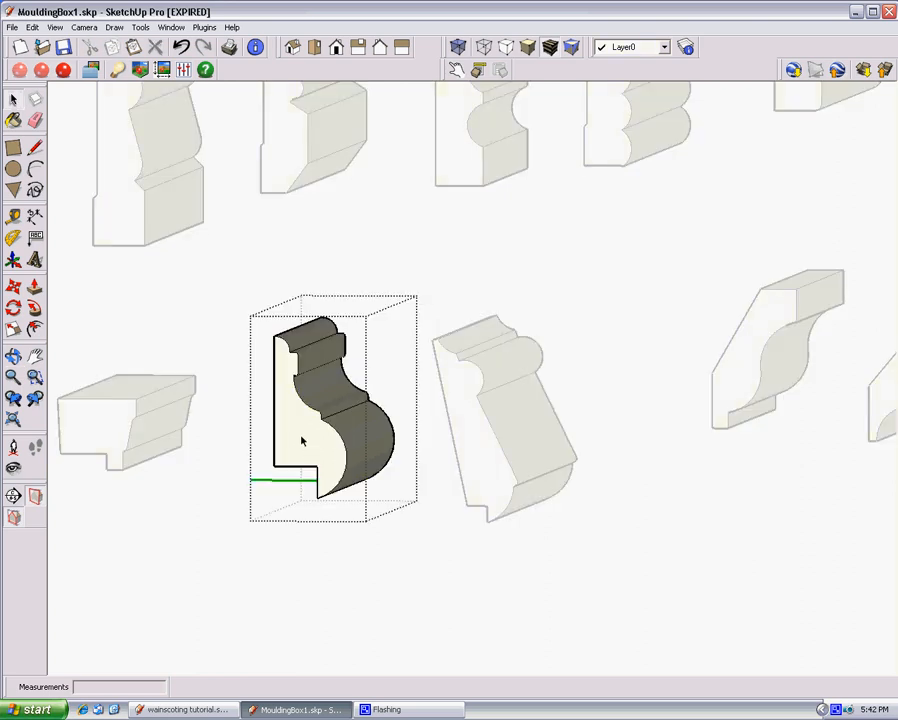
click(302, 441)
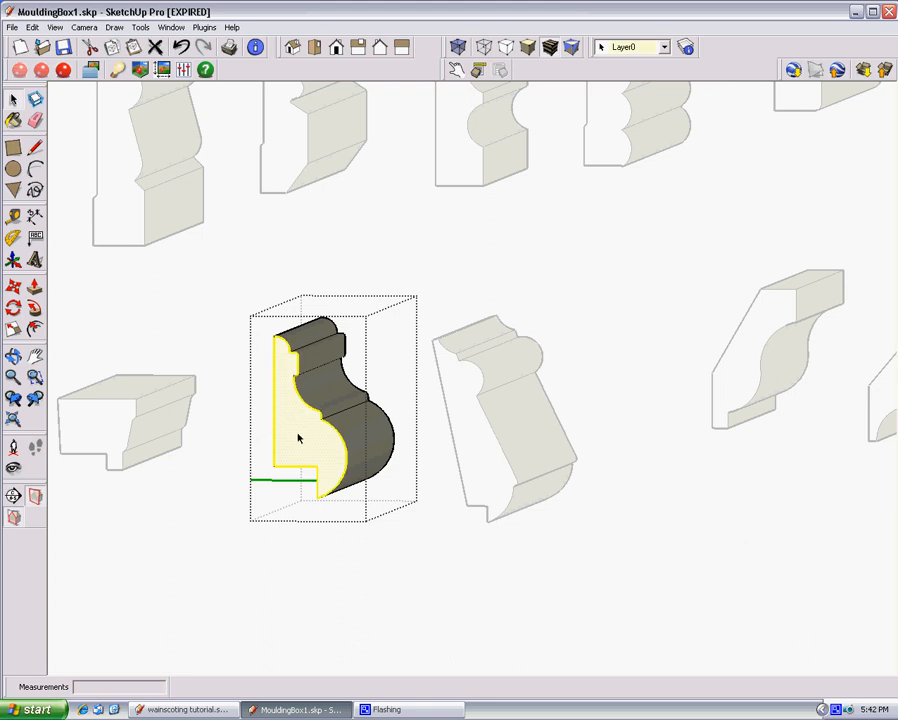
- Return to wainscoting tutorial.skp and paste the moulding profile onto the lower edge of the first panel opening
click(204, 712)
scroll(372, 524, up, 5)
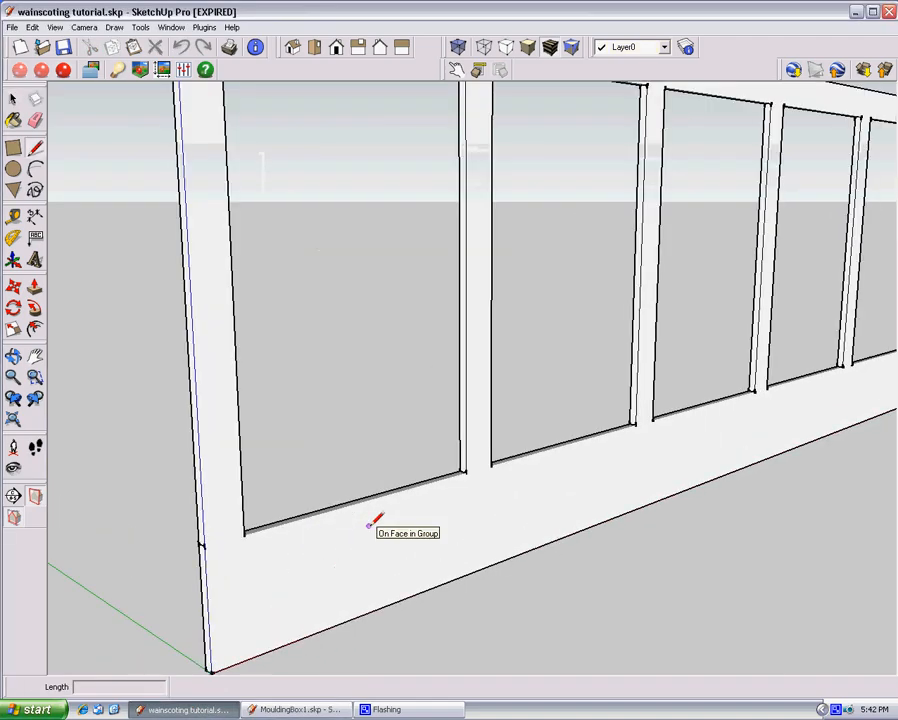
scroll(530, 500, up, 3)
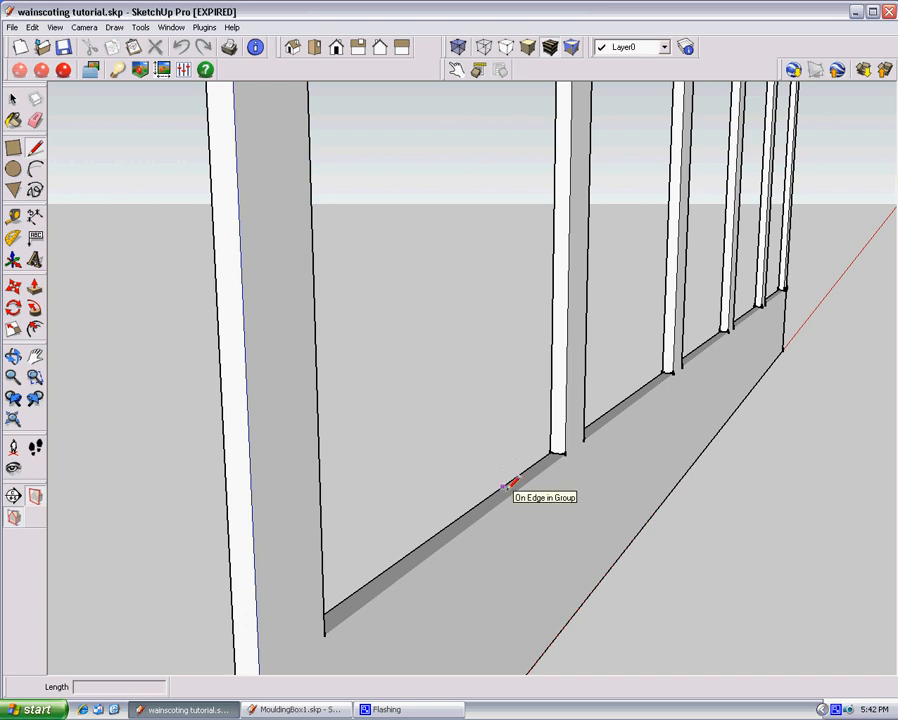
scroll(506, 486, up, 2)
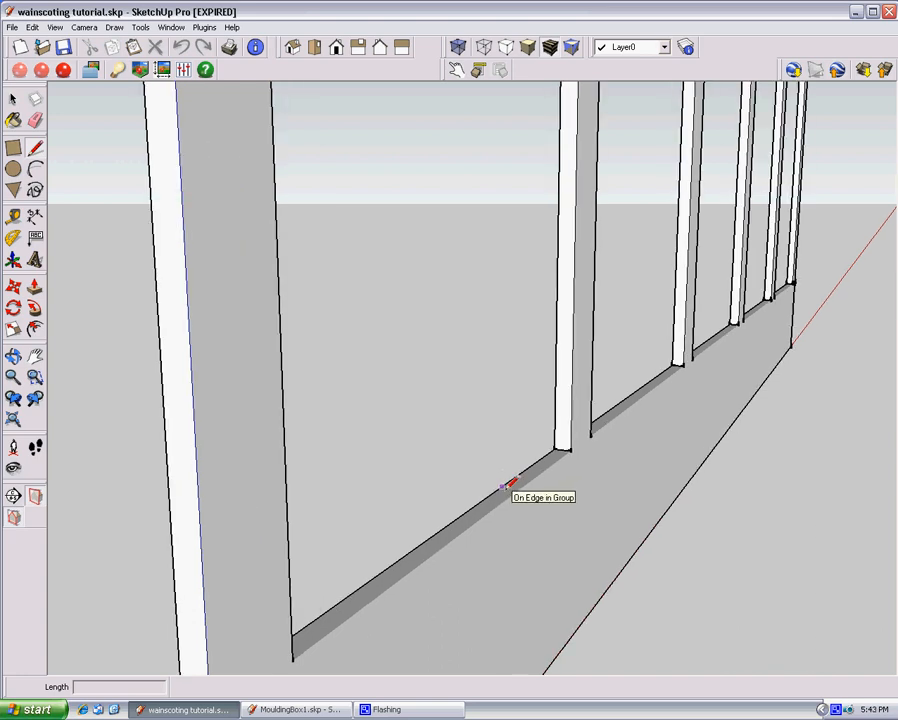
key(ctrl+v)
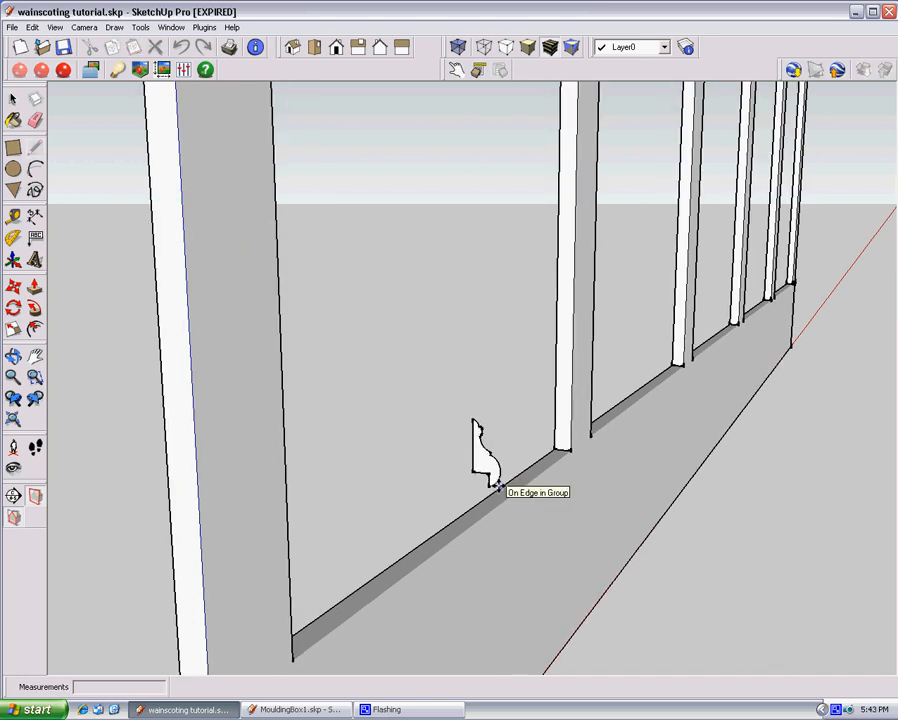
click(497, 487)
- Make the pasted profile a component named "panel molding 1"
scroll(506, 504, up, 3)
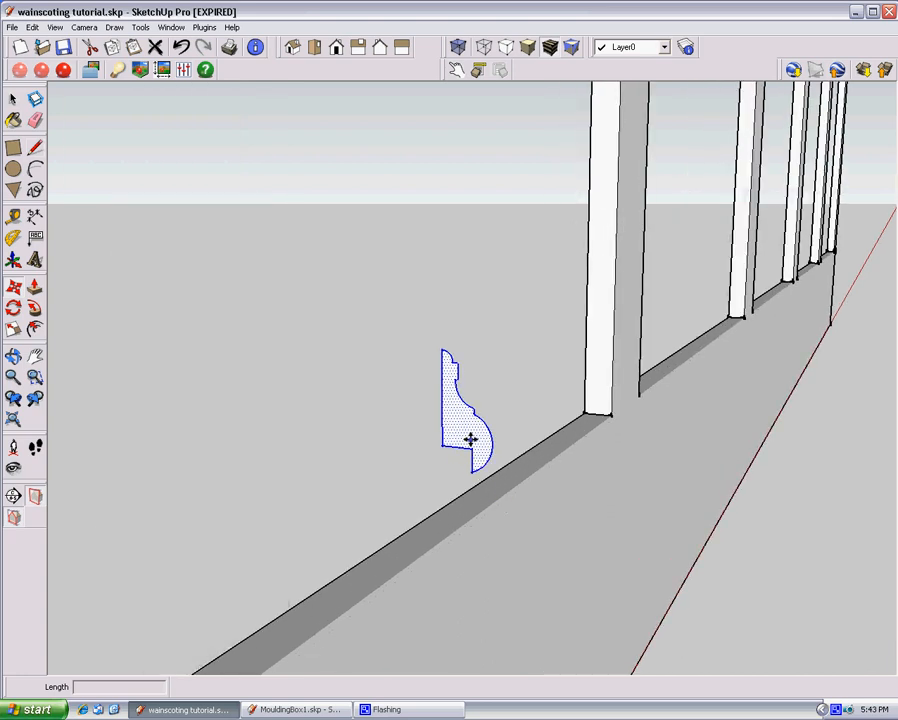
right_click(463, 424)
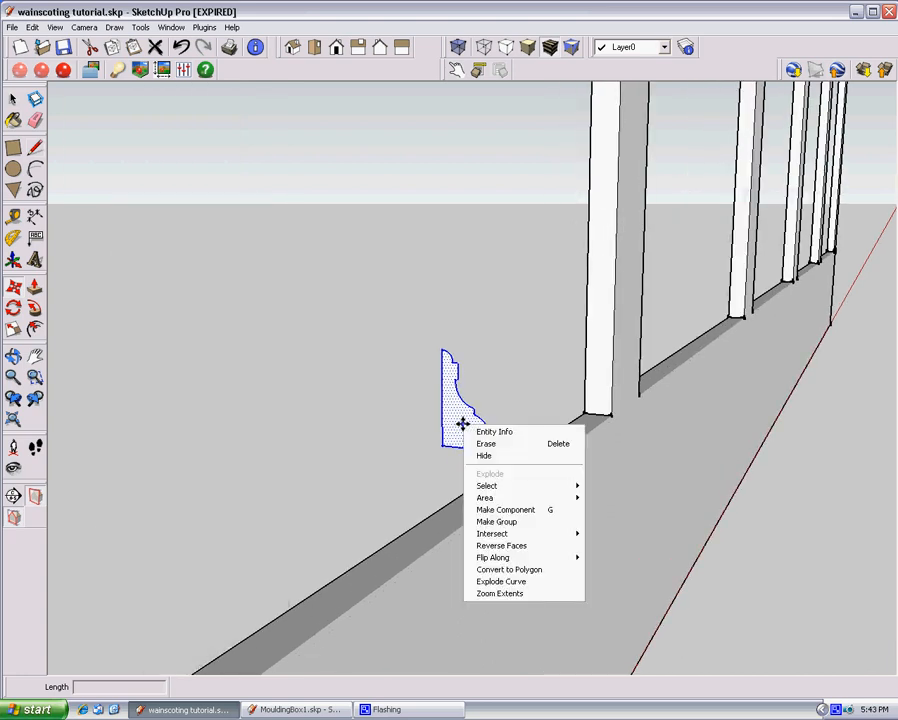
click(505, 509)
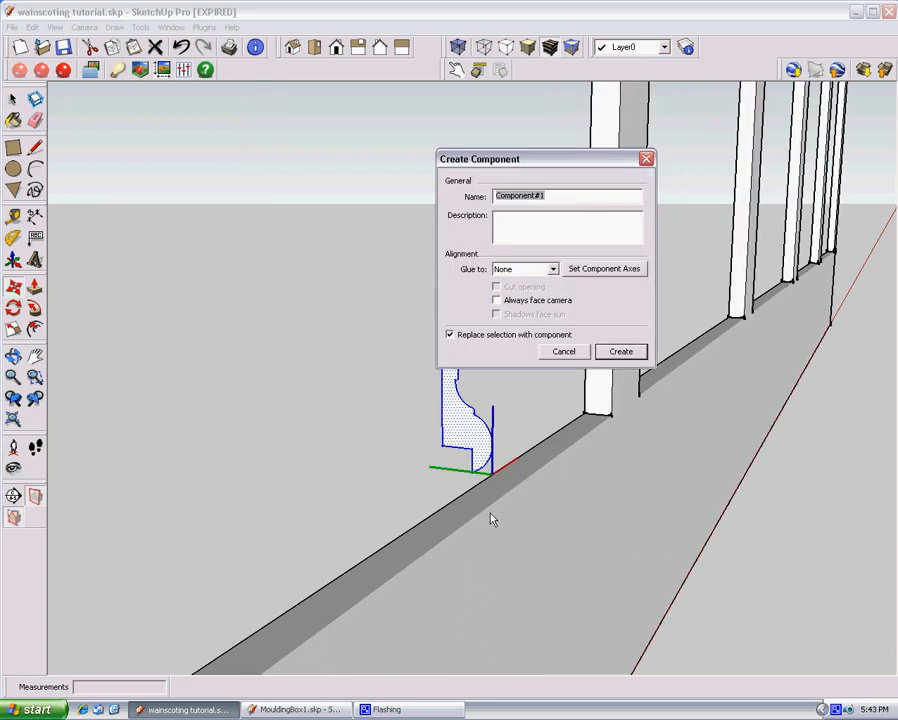
text(panel molding 1)
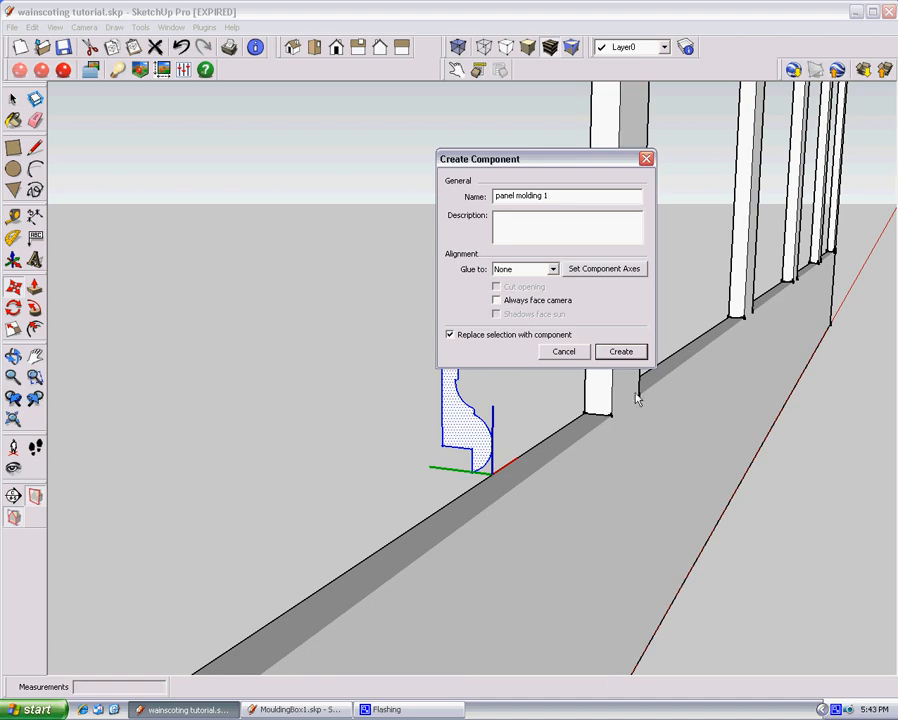
click(624, 352)
- Move the profile component by its notch corner onto the front lower edge of the first panel opening and inspect the fit
scroll(477, 430, down, 3)
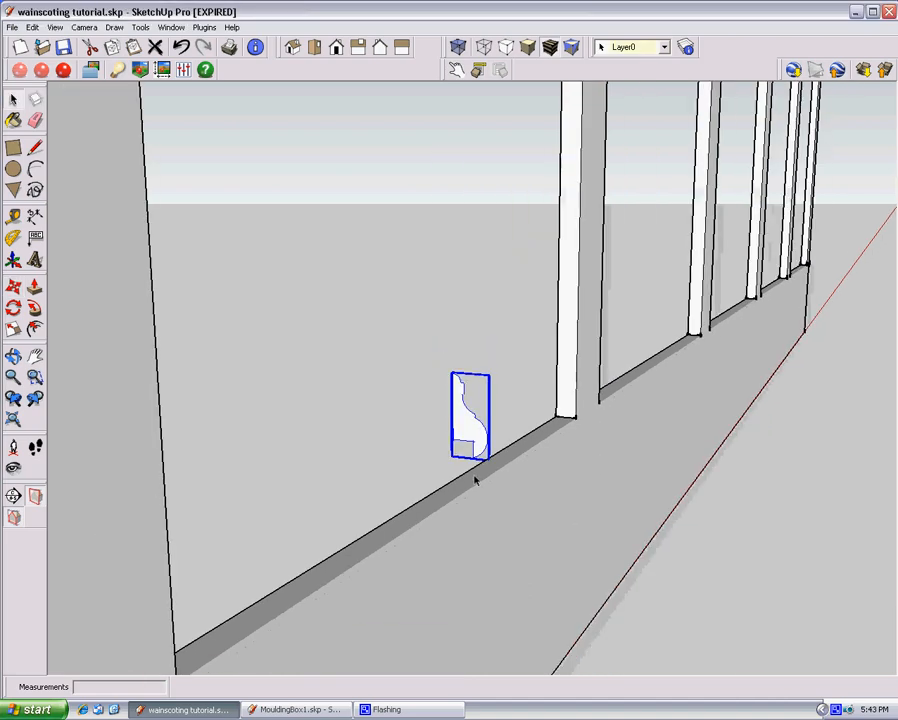
scroll(475, 478, up, 4)
middle_drag(475, 443, 474, 384)
key(m)
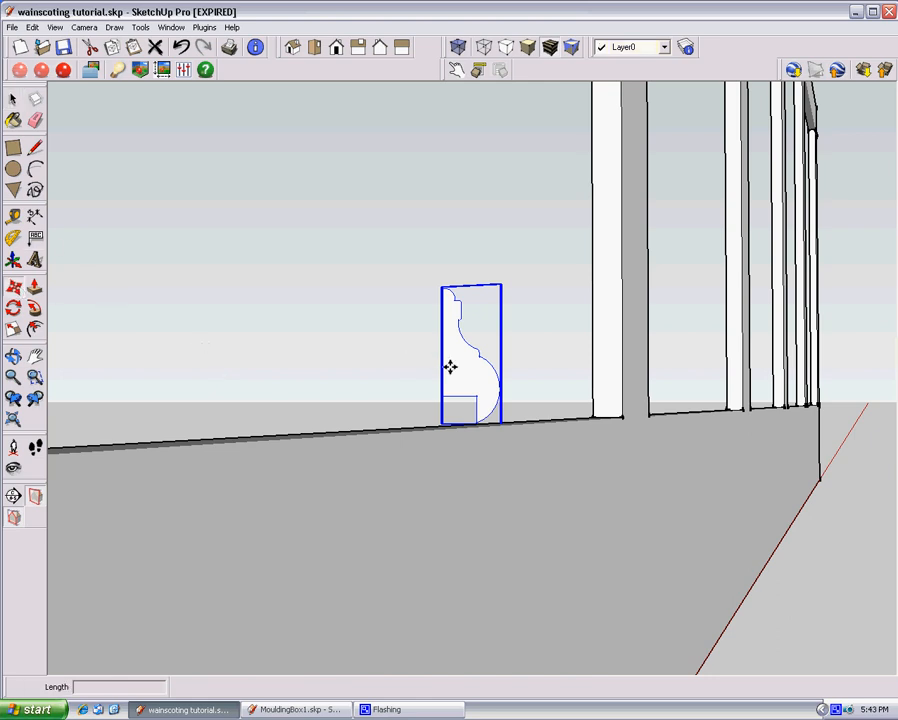
click(476, 398)
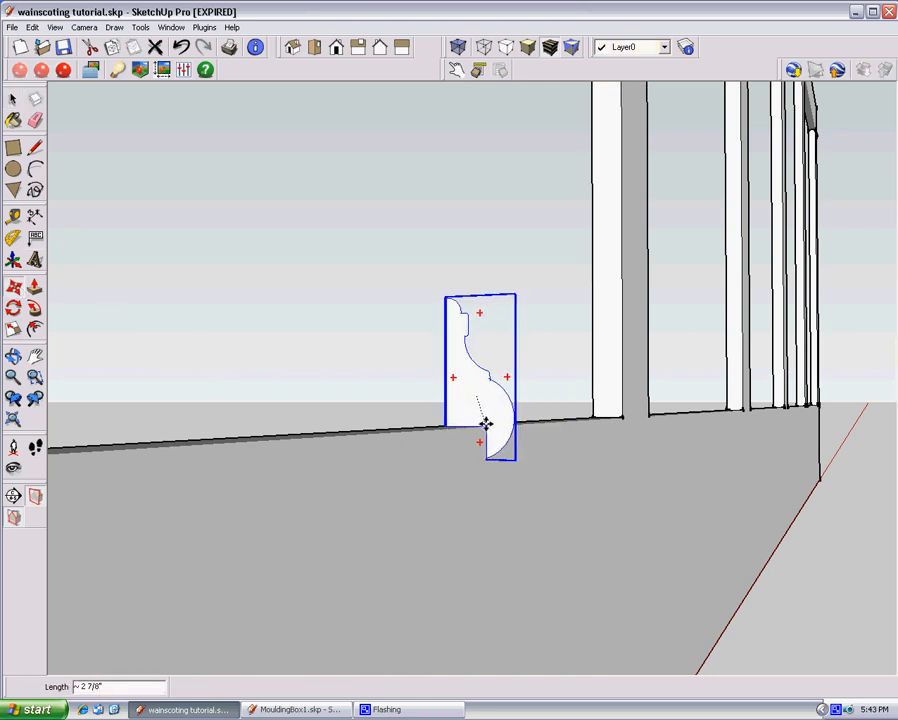
click(487, 425)
scroll(487, 424, up, 2)
scroll(487, 424, up, 2)
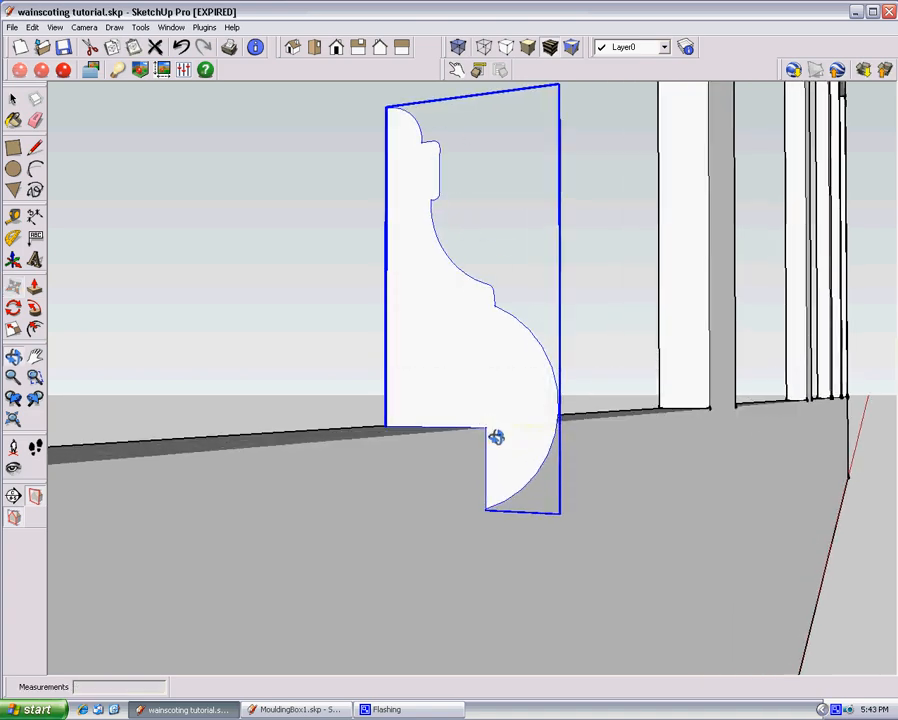
mouse_move(494, 434)
middle_down()
mouse_move(514, 474)
mouse_move(494, 440)
middle_up()
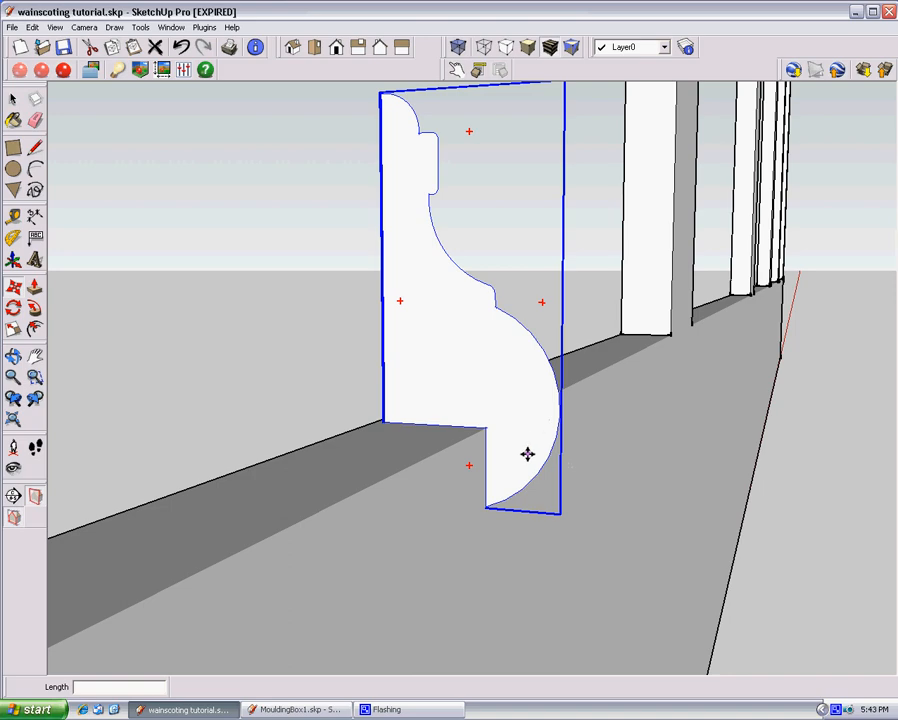
mouse_move(473, 438)
middle_down()
mouse_move(562, 434)
mouse_move(493, 427)
mouse_move(471, 445)
middle_up()
scroll(471, 451, down, 6)
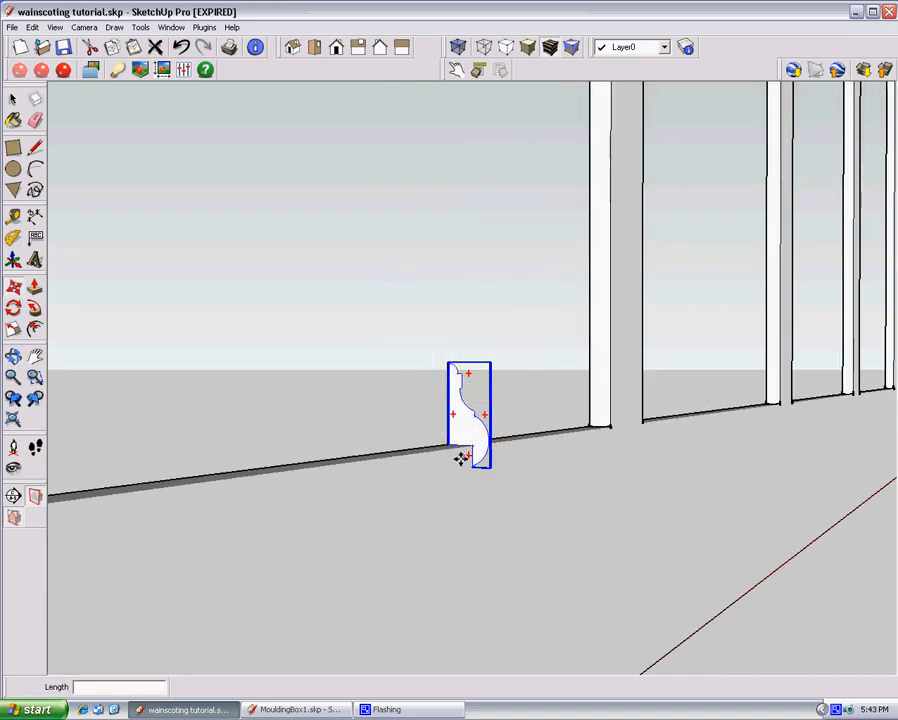
- Slide the profile by its notch corner along the opening's lower edge toward the second opening, about 9/16" and another 1 3/8"
scroll(320, 516, up, 5)
scroll(418, 474, up, 3)
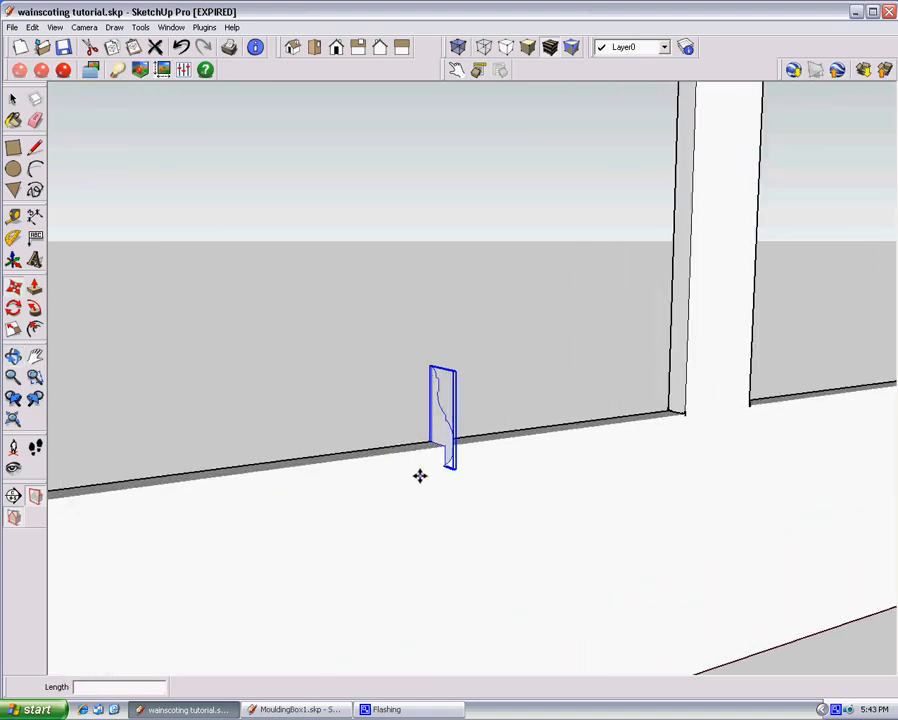
scroll(463, 437, up, 3)
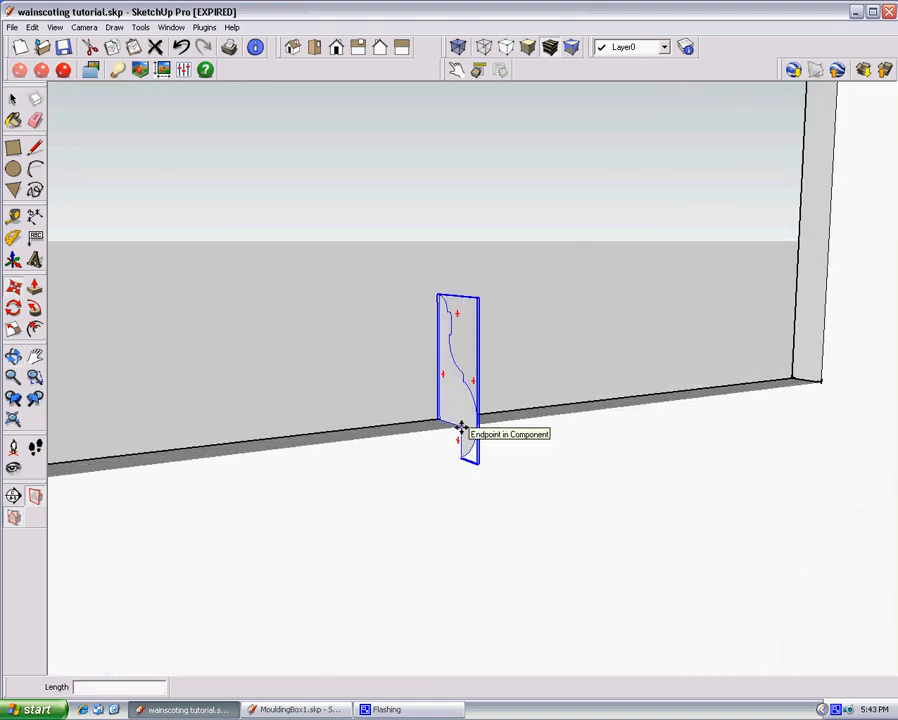
middle_drag(454, 444, 522, 414)
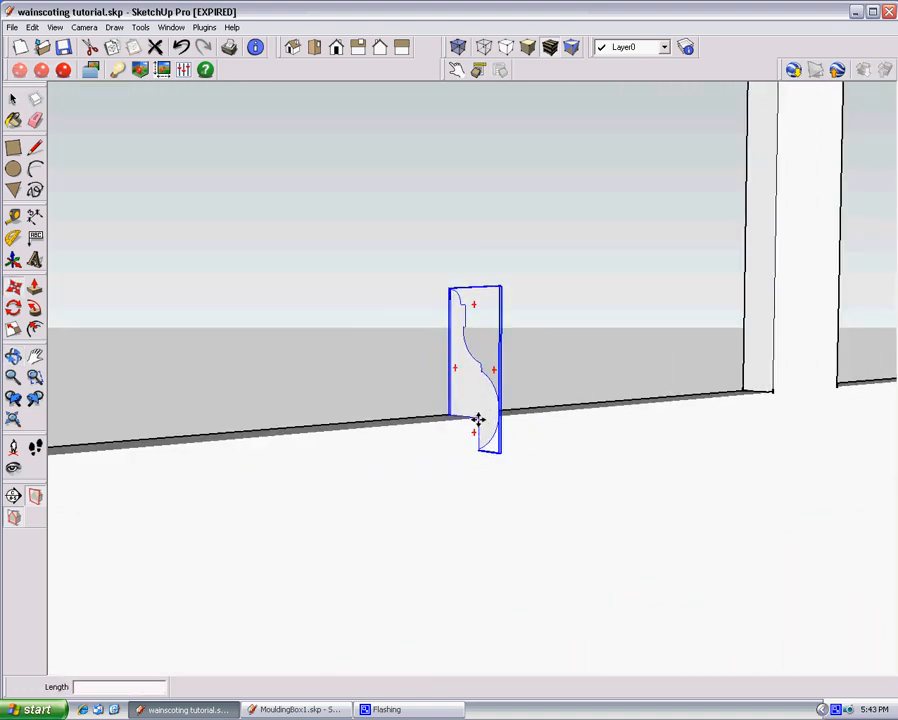
click(478, 419)
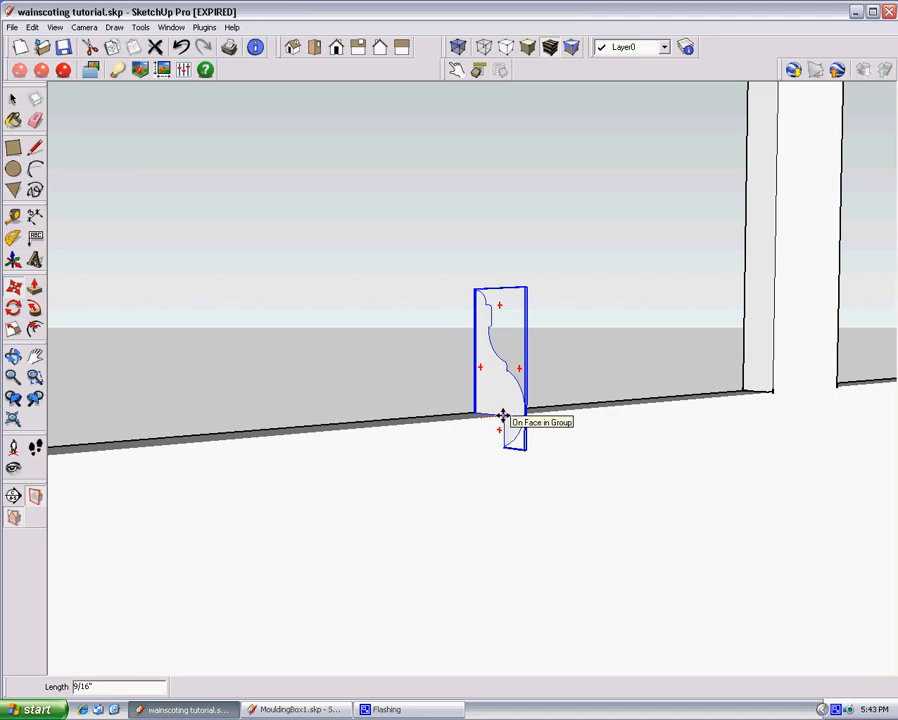
click(503, 415)
middle_drag(502, 416, 464, 486)
scroll(561, 416, down, 7)
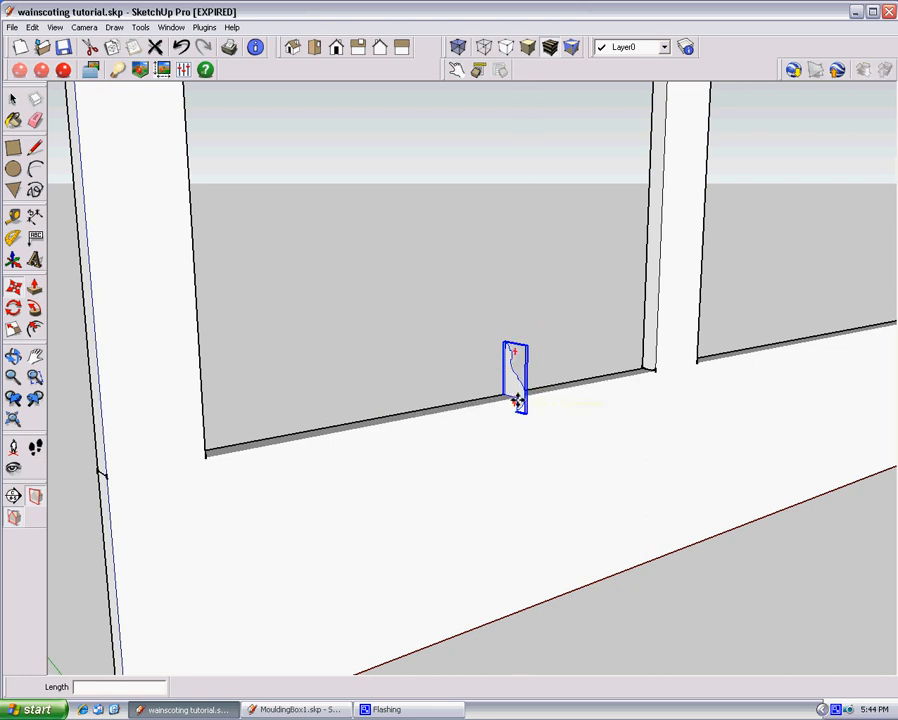
click(516, 402)
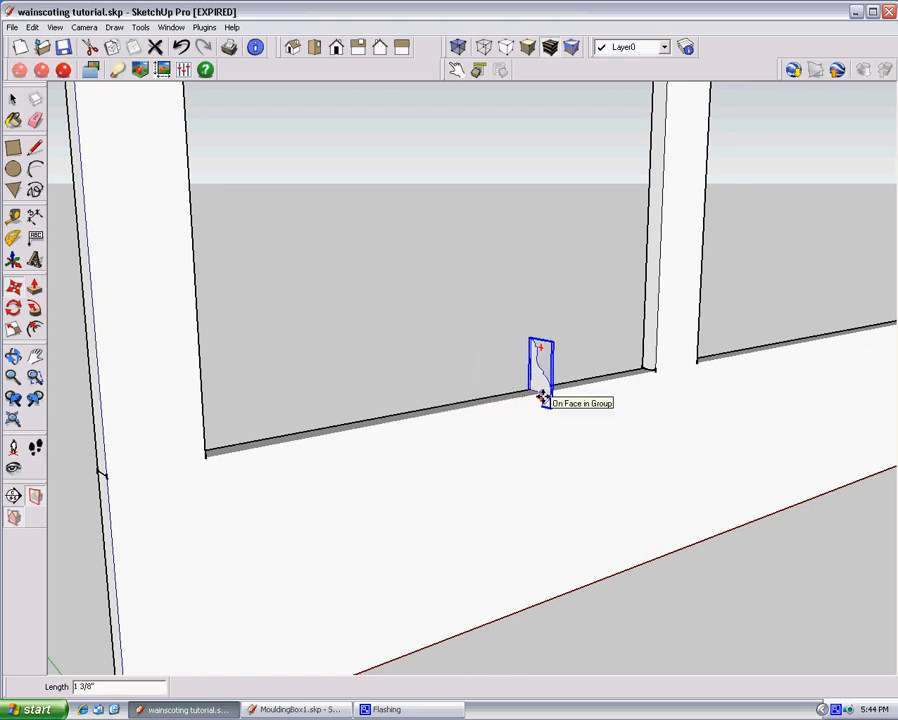
click(540, 395)
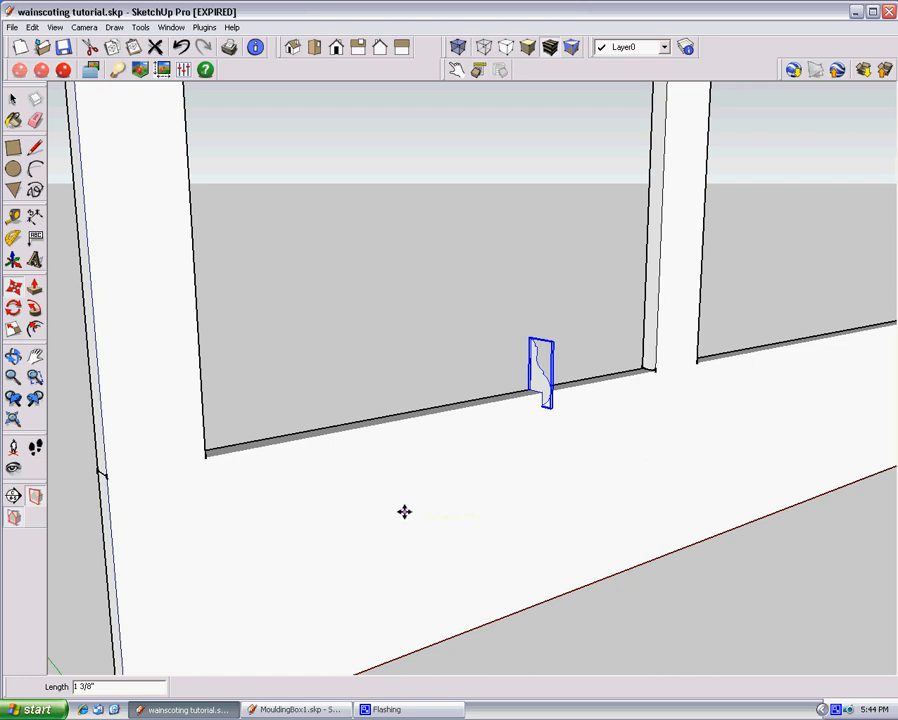
- Draw a line along the first opening's front lower edge, from its far corner to its near corner
mouse_move(430, 470)
middle_down()
mouse_move(472, 472)
mouse_move(478, 488)
mouse_move(454, 496)
middle_up()
click(35, 147)
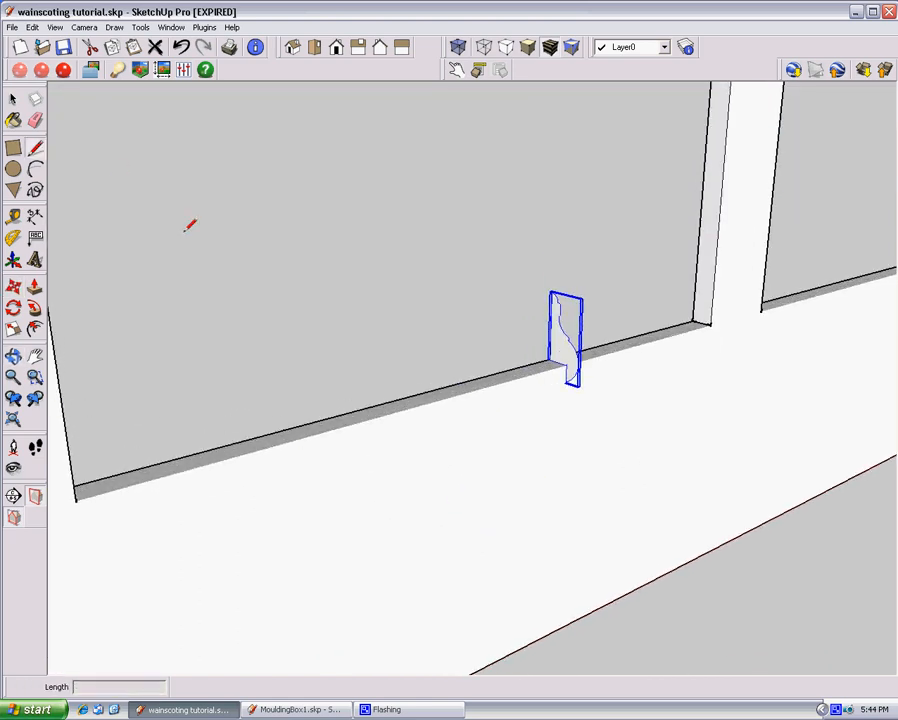
click(709, 324)
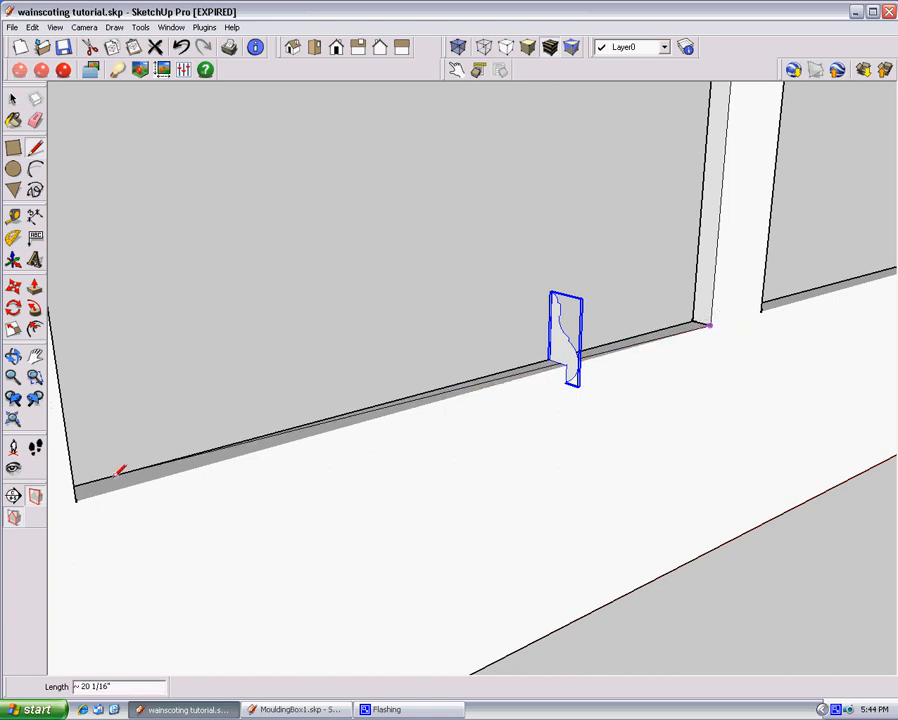
click(76, 497)
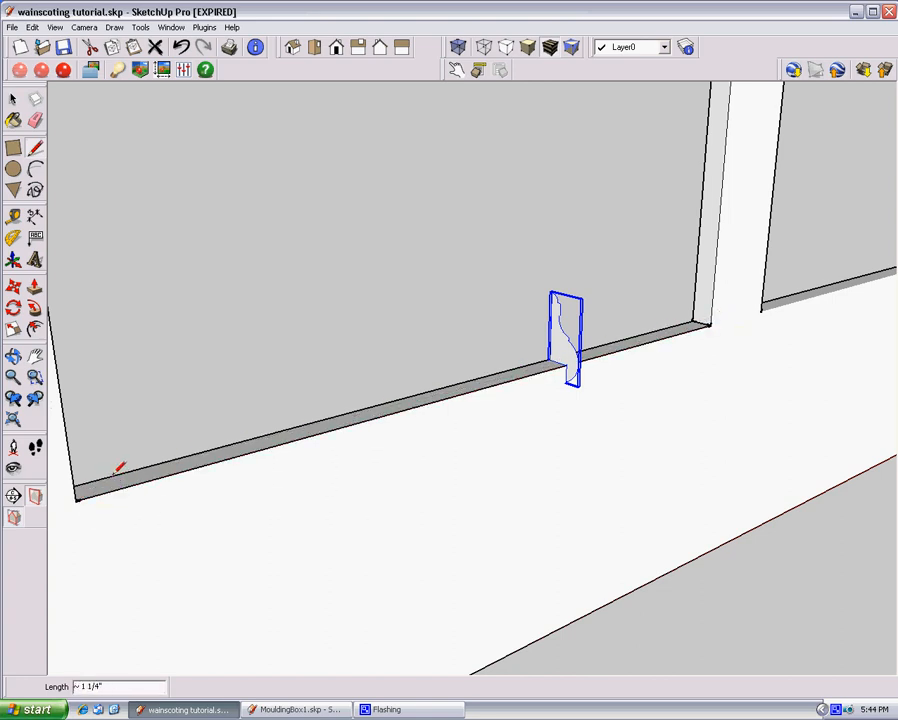
- Move the profile by its notch corner to about the middle of the newly drawn lower edge line
key(m)
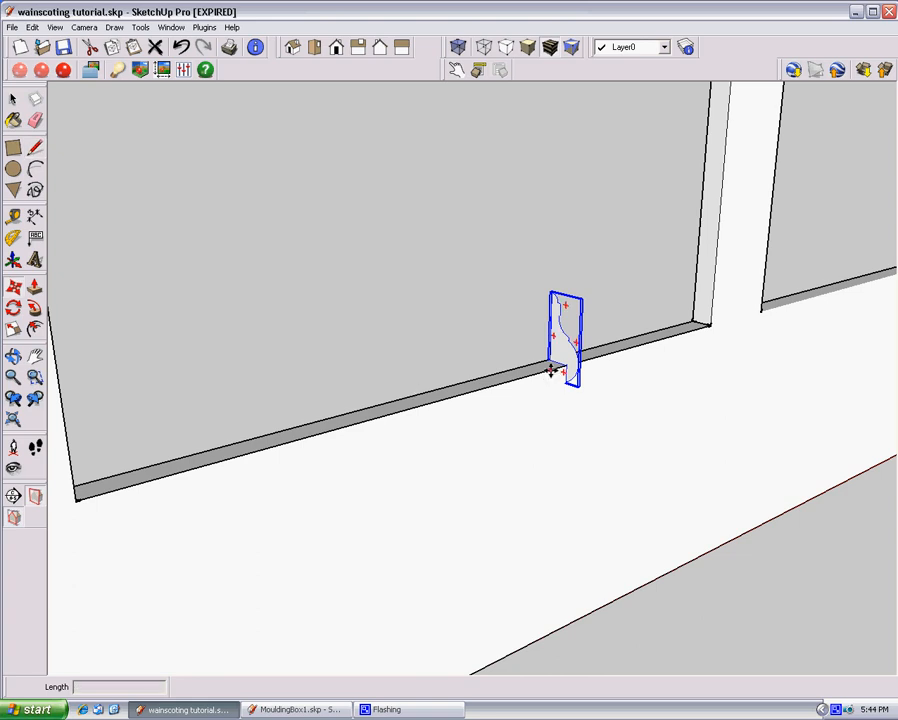
click(564, 366)
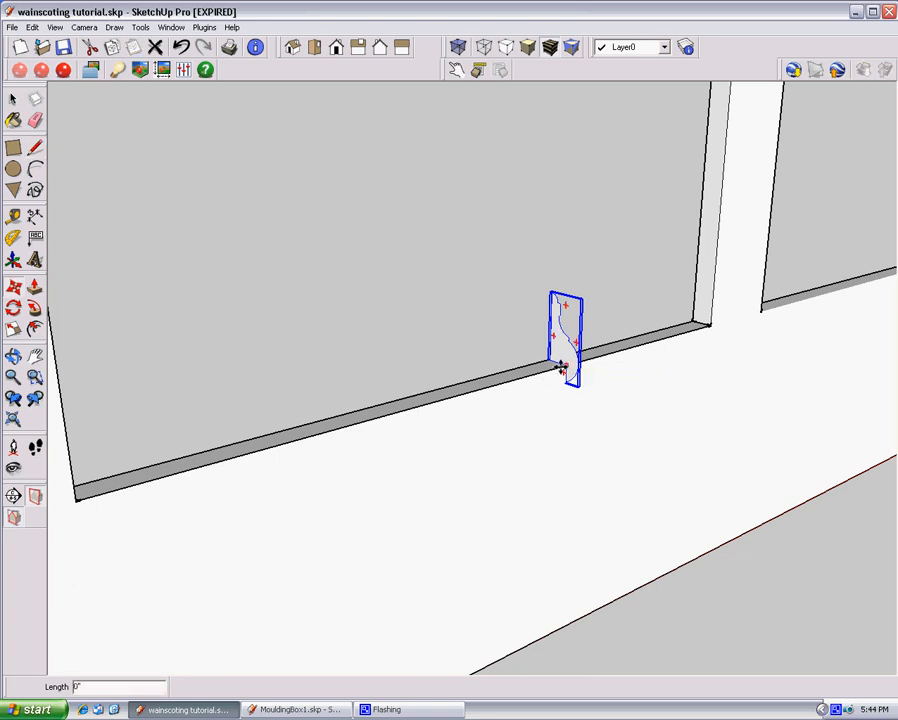
scroll(466, 393, down, 5)
click(470, 396)
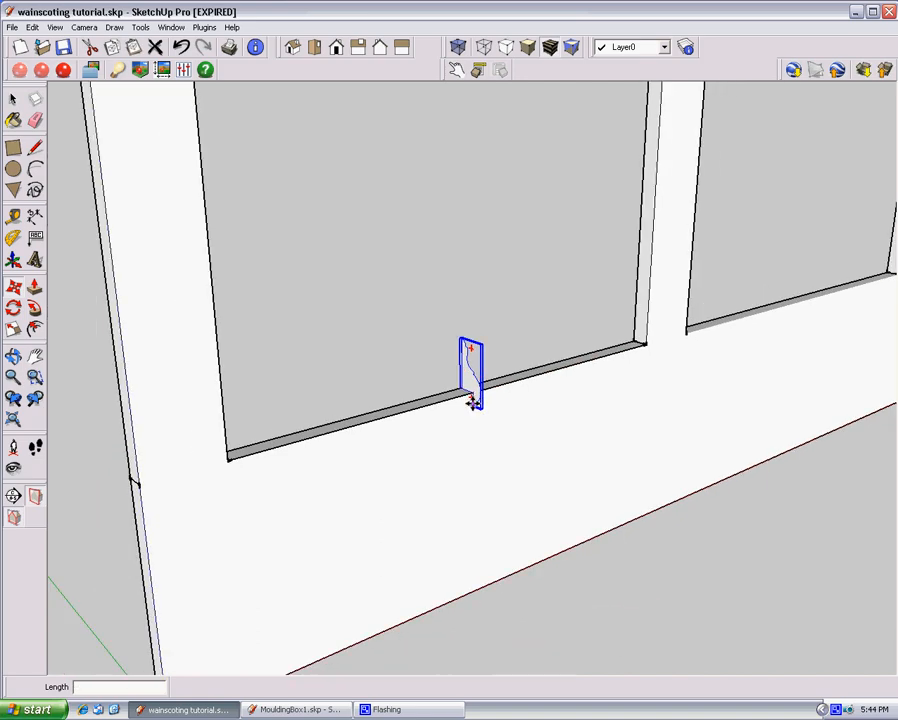
mouse_move(515, 404)
shift+middle_down()
mouse_move(472, 422)
mouse_move(340, 444)
shift+middle_up()
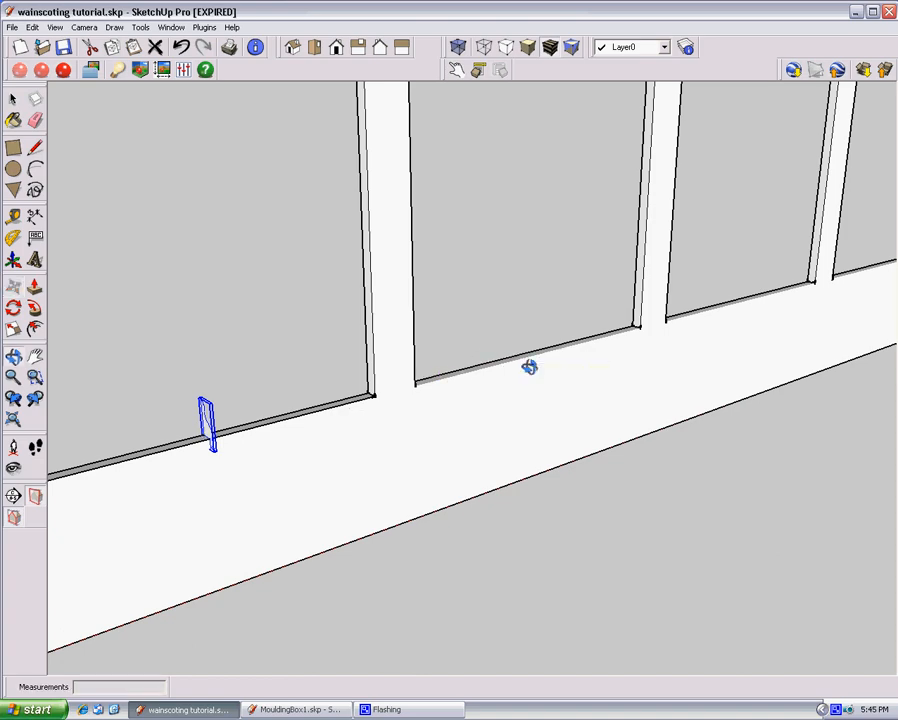
middle_drag(528, 366, 368, 408)
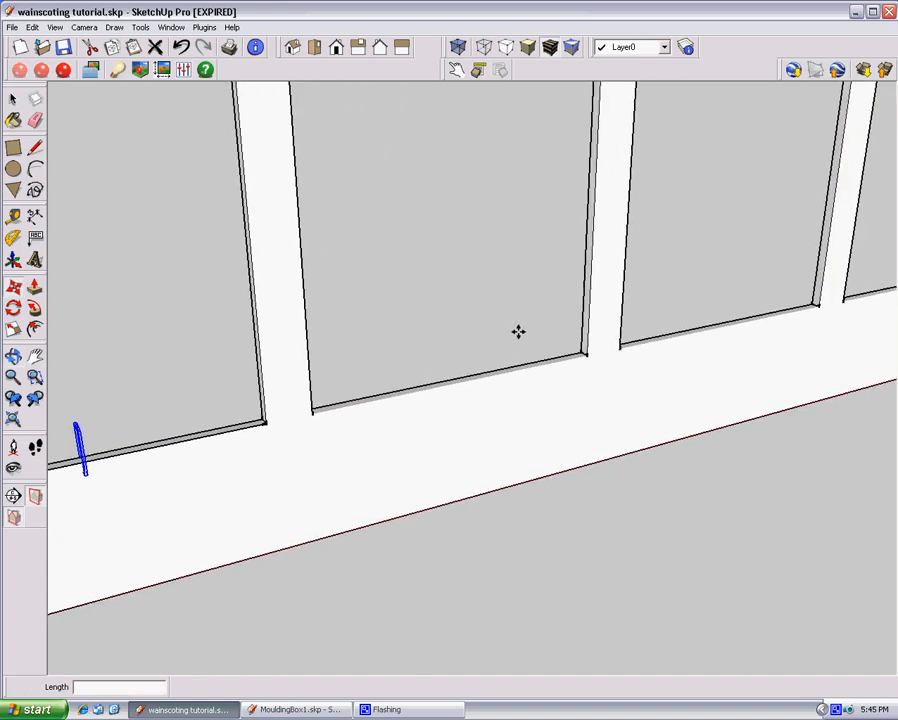
- Draw a line along the second opening's front lower edge, from its far corner to its near corner
scroll(518, 332, up, 2)
scroll(451, 403, down, 1)
click(36, 148)
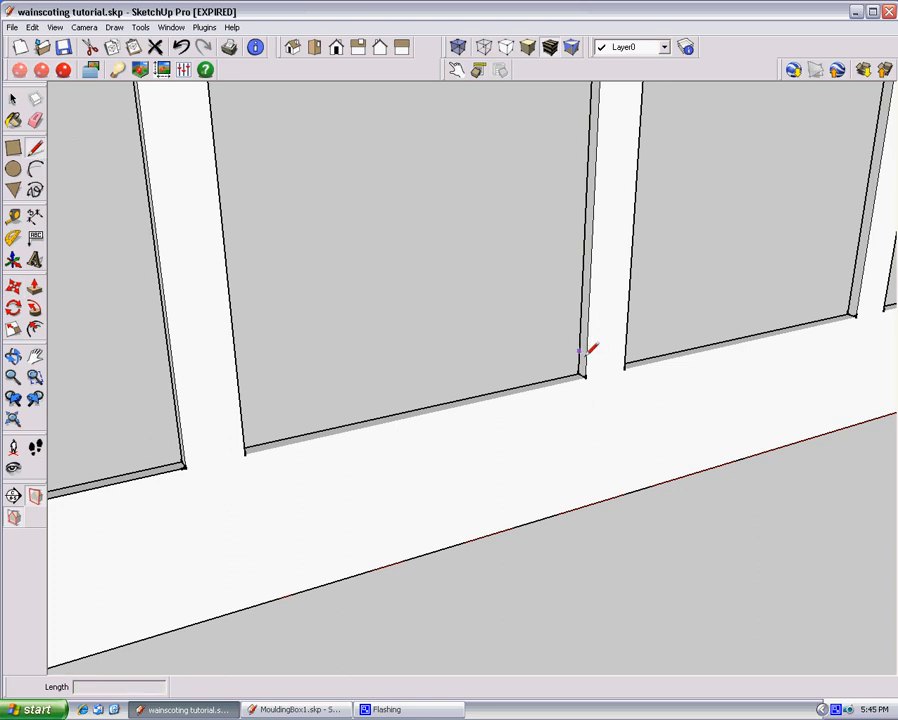
click(586, 376)
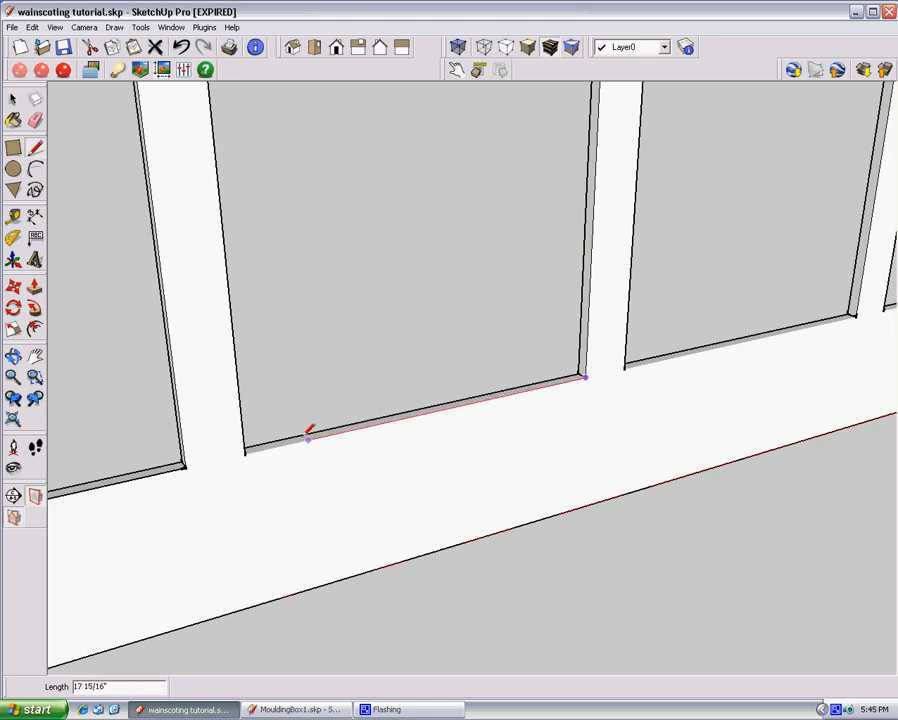
click(245, 452)
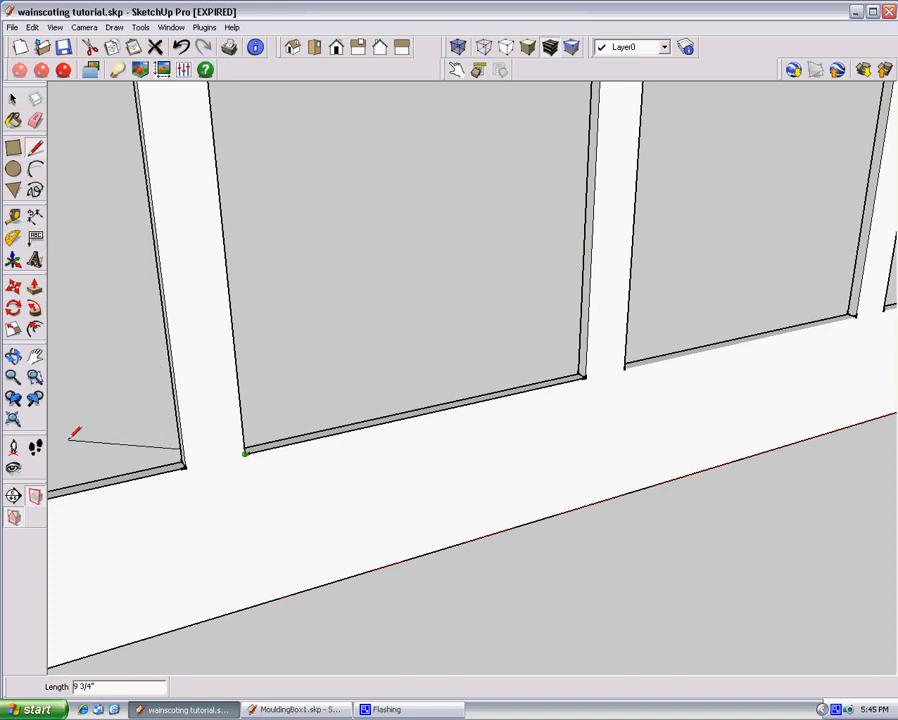
- Try to move the profile by its notch corner to the midpoint of the second opening's lower edge, and undo the move
key(m)
shift+middle_drag(140, 510, 419, 422)
scroll(216, 434, up, 2)
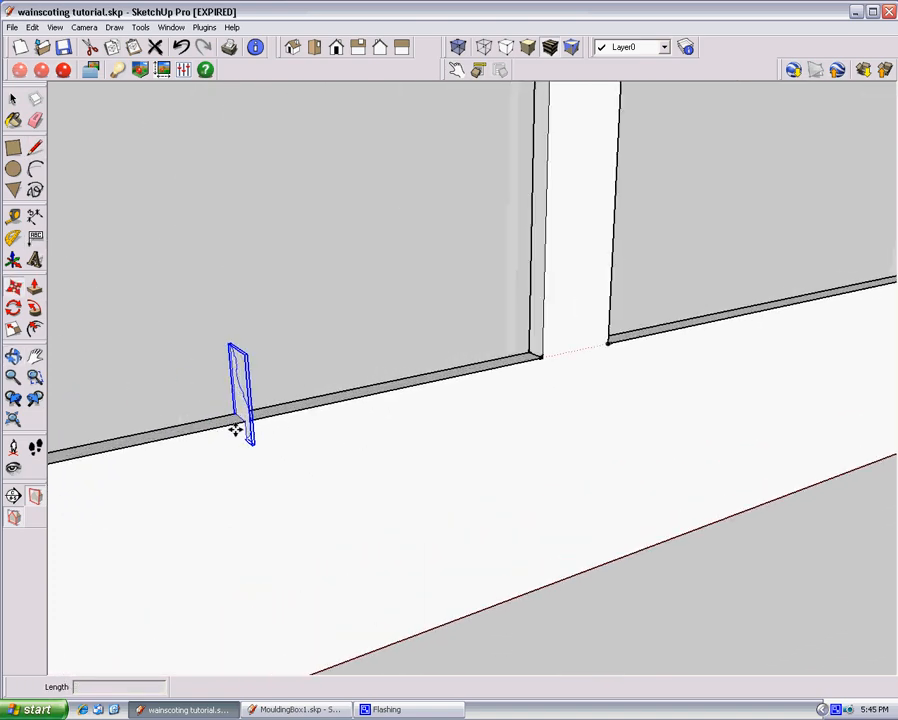
middle_drag(276, 430, 390, 400)
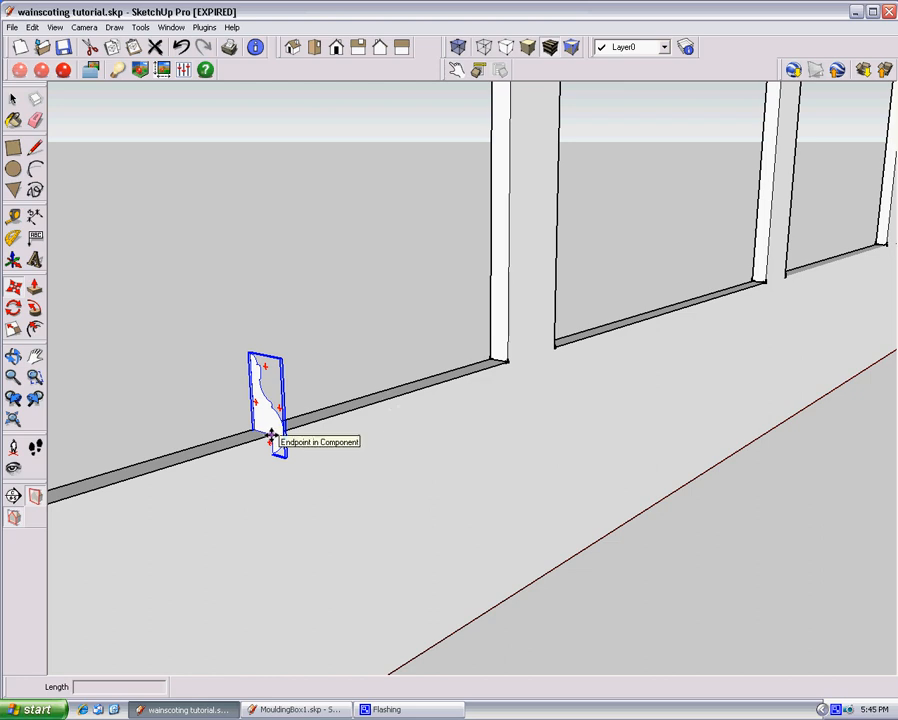
scroll(271, 434, up, 2)
click(269, 432)
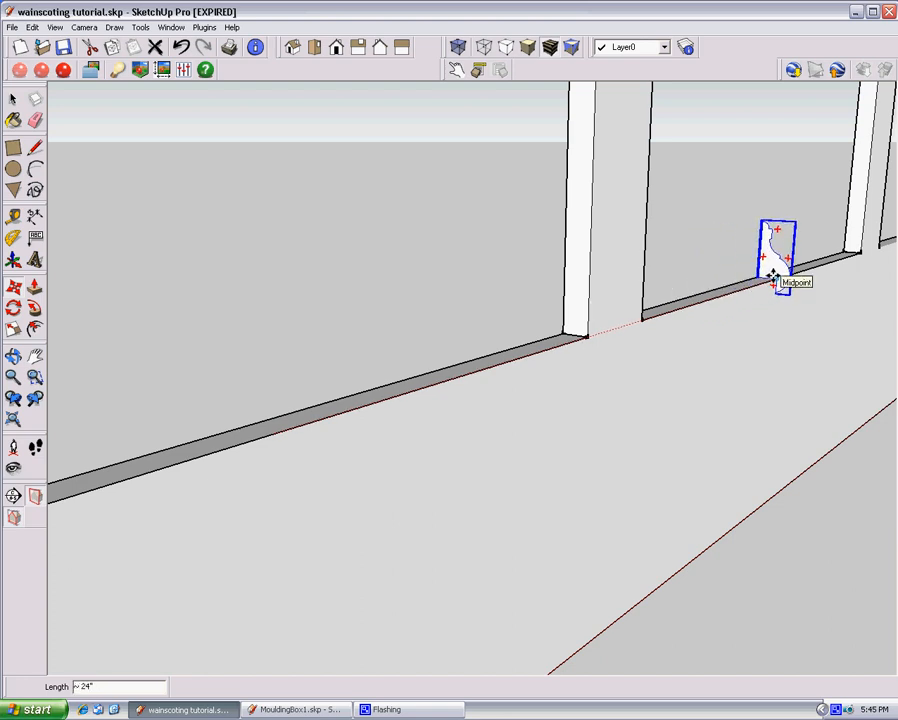
click(773, 277)
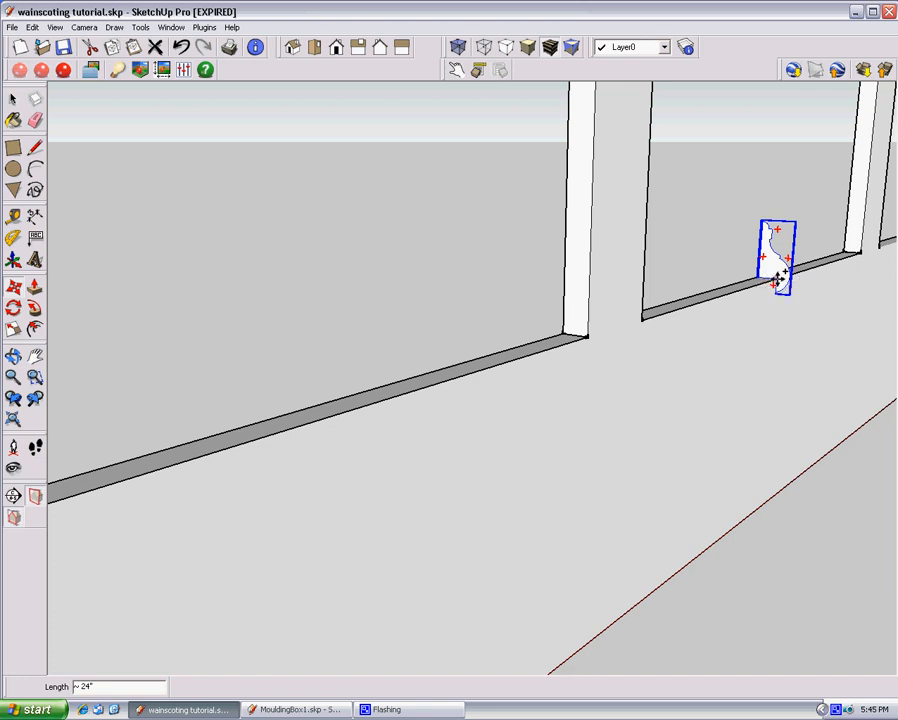
click(776, 279)
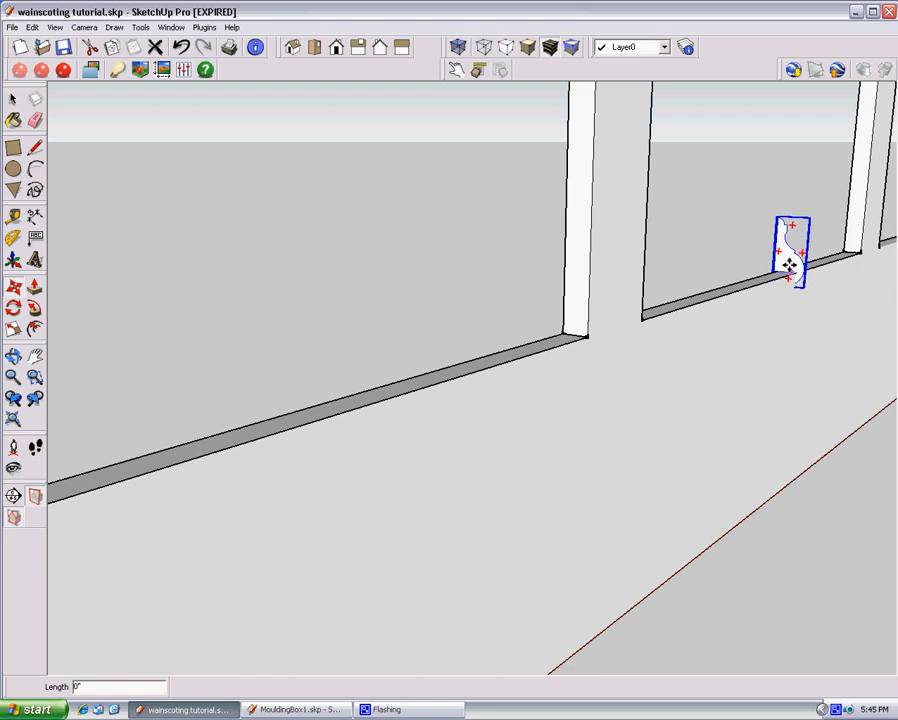
click(789, 264)
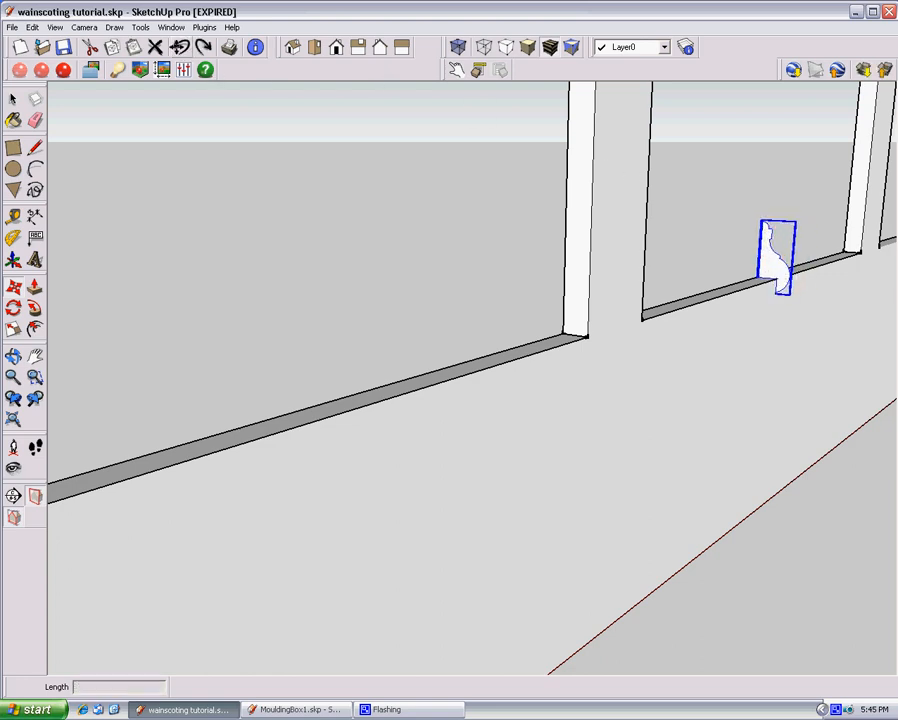
click(180, 50)
- Copy the profile by its notch corner to the midpoint of the second opening's lower edge, about 24" away, and array the copy 4X
ctrl+click(270, 437)
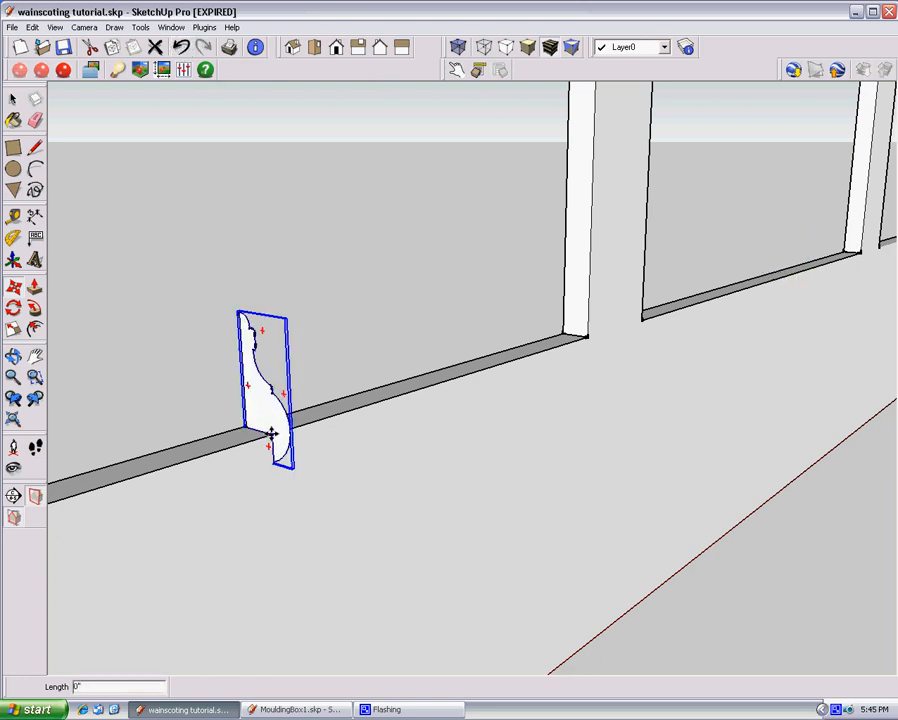
click(773, 283)
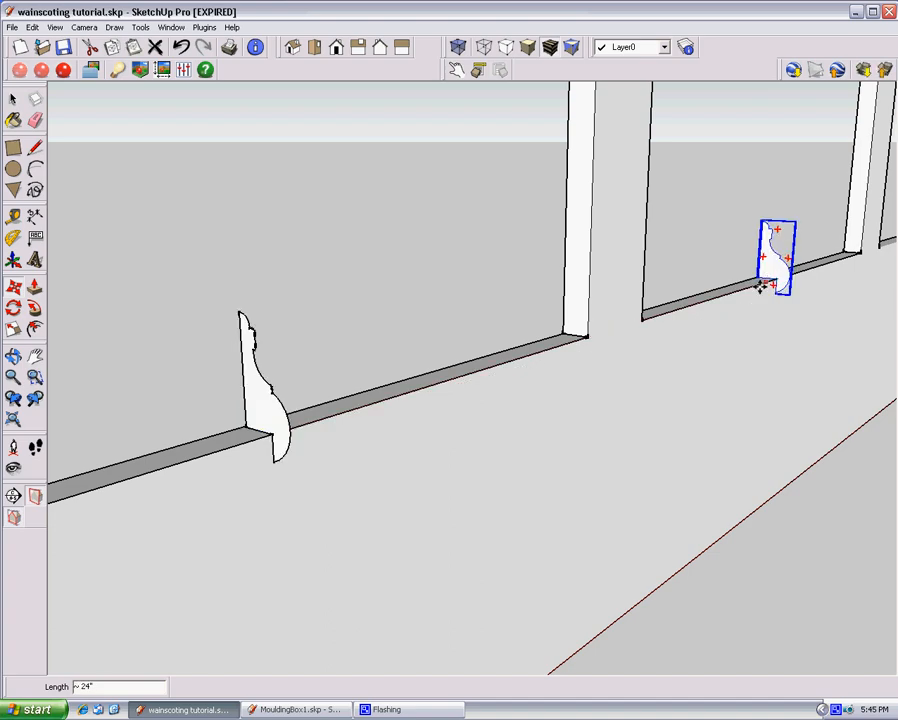
middle_drag(671, 429, 252, 418)
scroll(428, 418, down, 5)
scroll(428, 418, down, 3)
middle_drag(492, 456, 858, 388)
scroll(525, 448, up, 3)
middle_drag(525, 448, 478, 481)
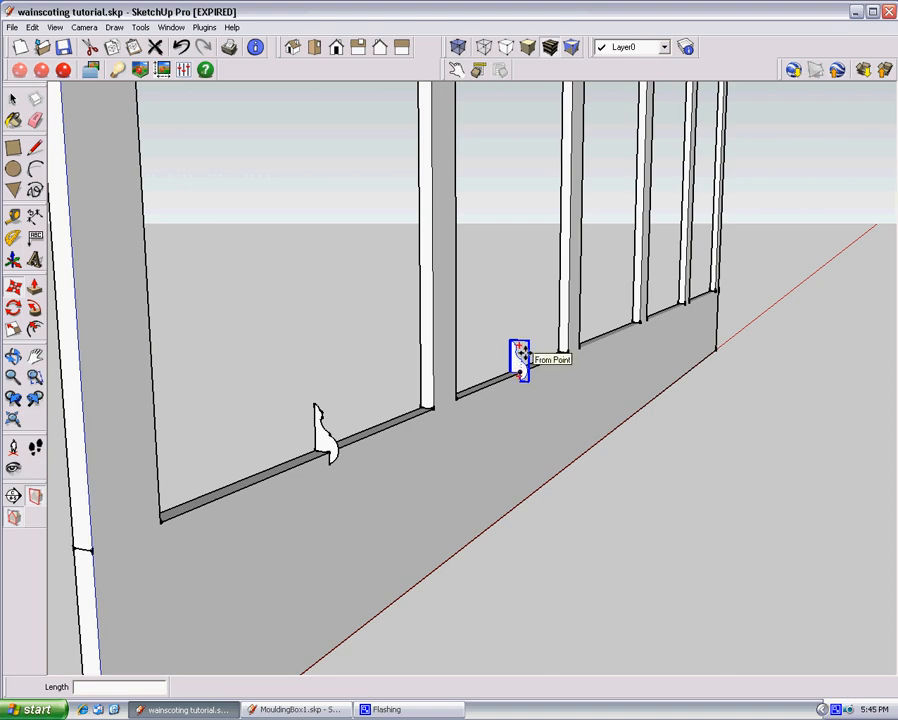
middle_drag(521, 355, 182, 323)
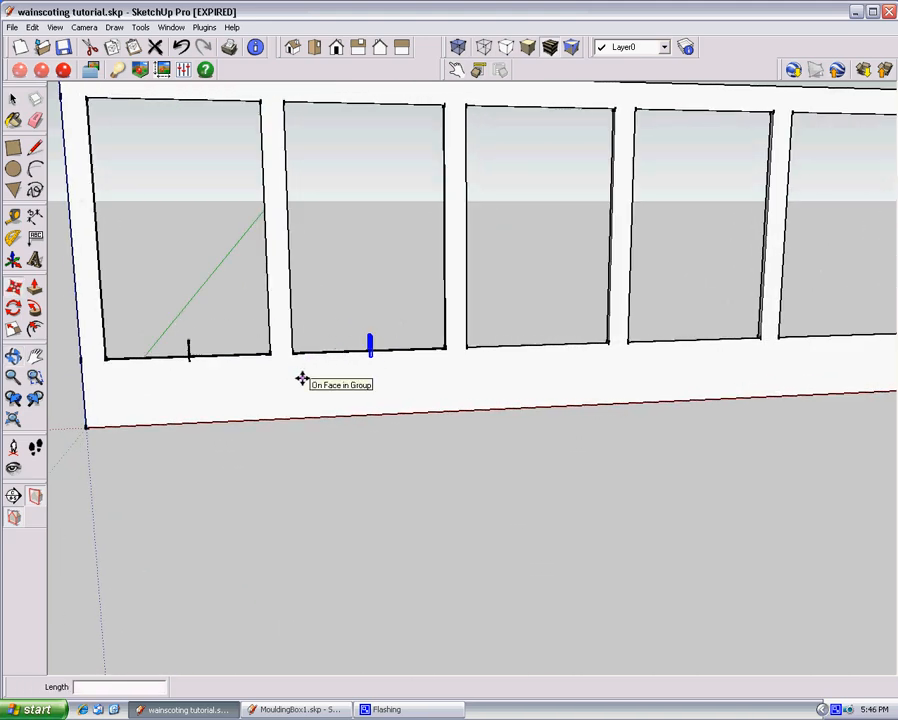
middle_drag(302, 379, 520, 347)
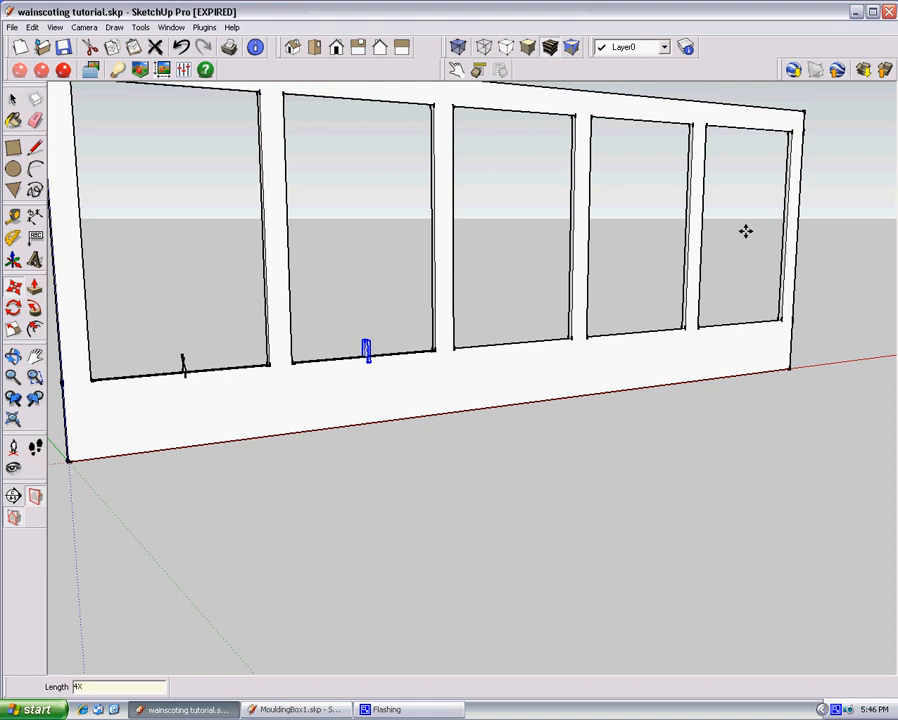
key(Return)
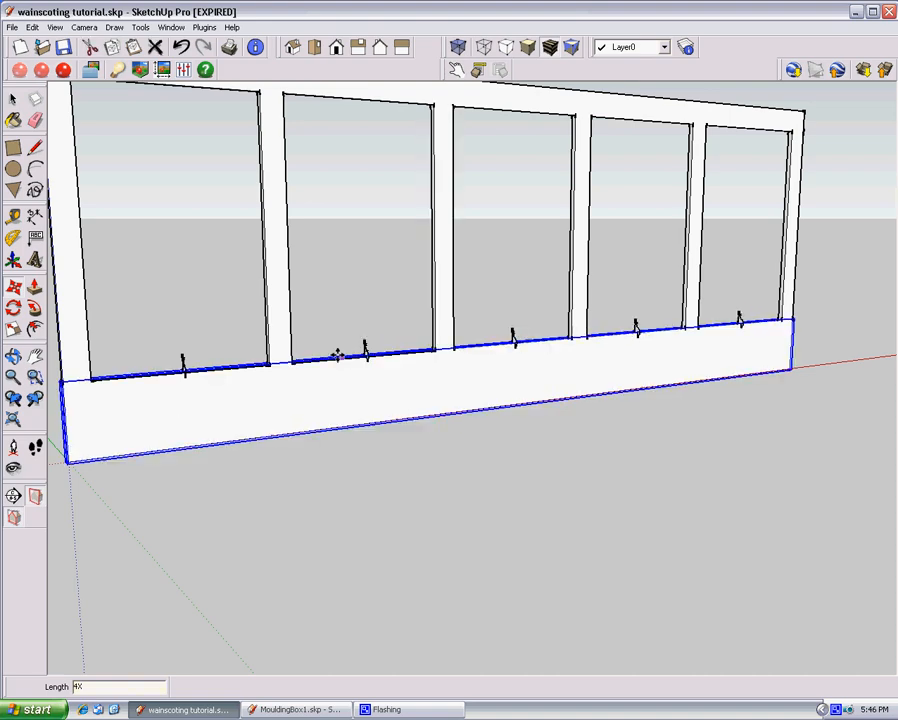
- Open the profile component at the first opening for editing
middle_drag(144, 370, 232, 428)
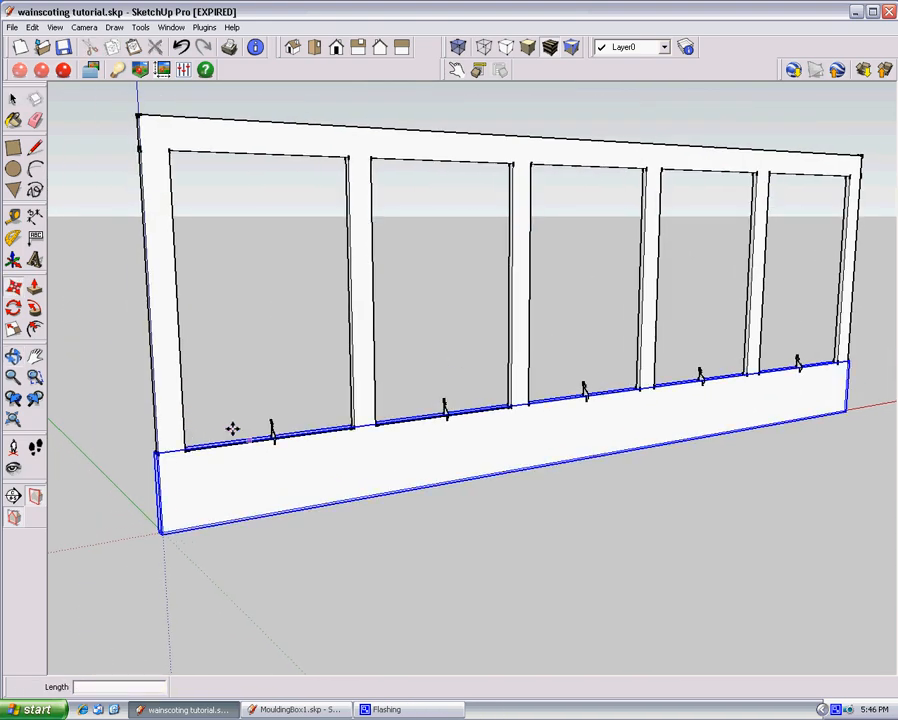
click(14, 101)
scroll(260, 466, up, 6)
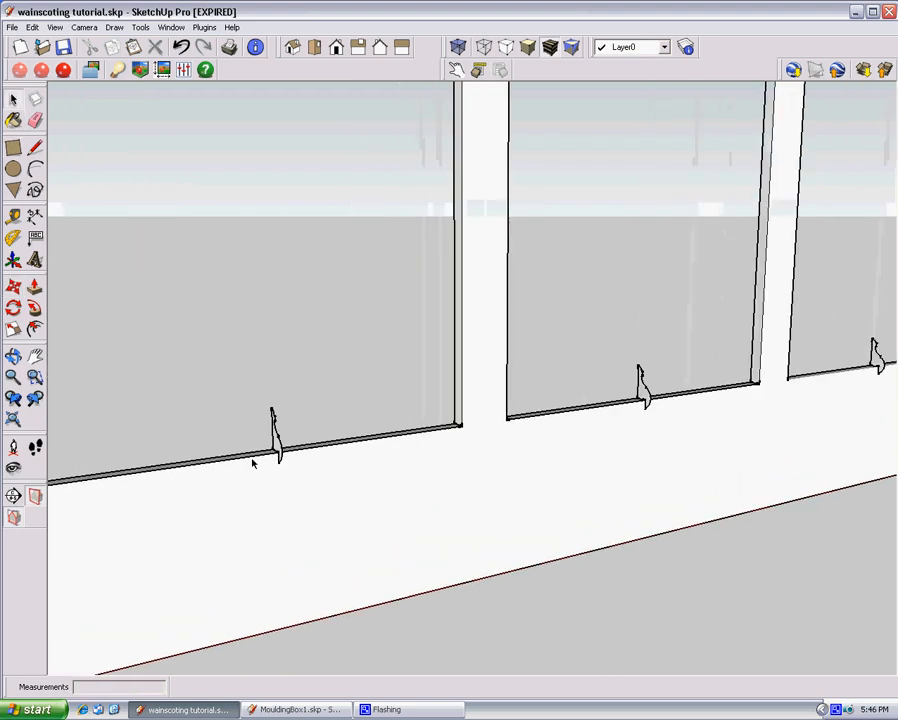
middle_drag(253, 462, 417, 404)
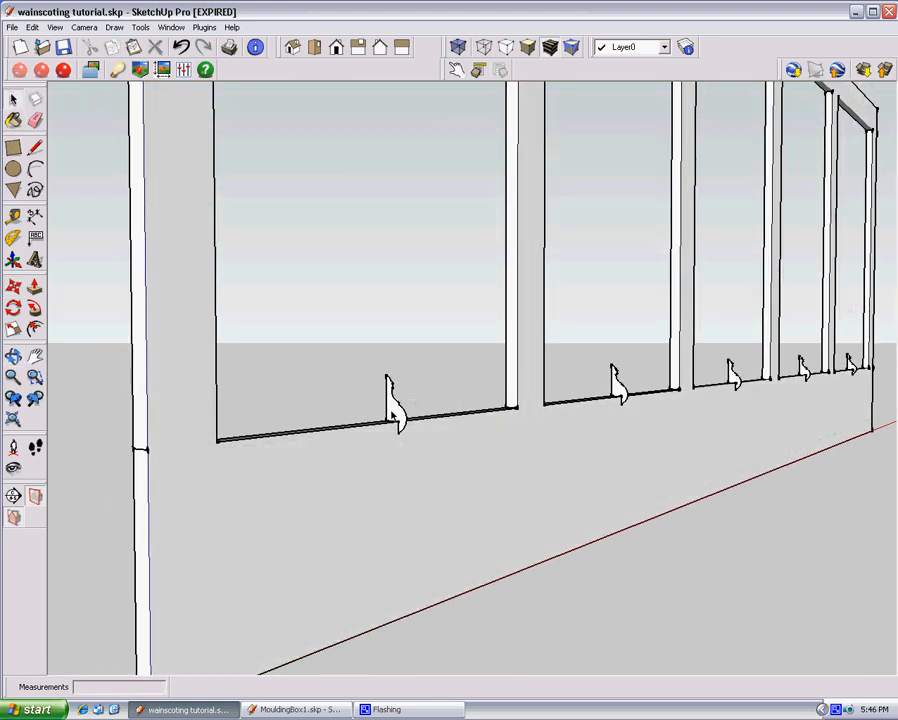
double_click(394, 406)
- Draw a rectangle of about 33" by 21 1/16" across the first opening's front, from its upper far corner to its lower near corner
scroll(513, 412, down, 5)
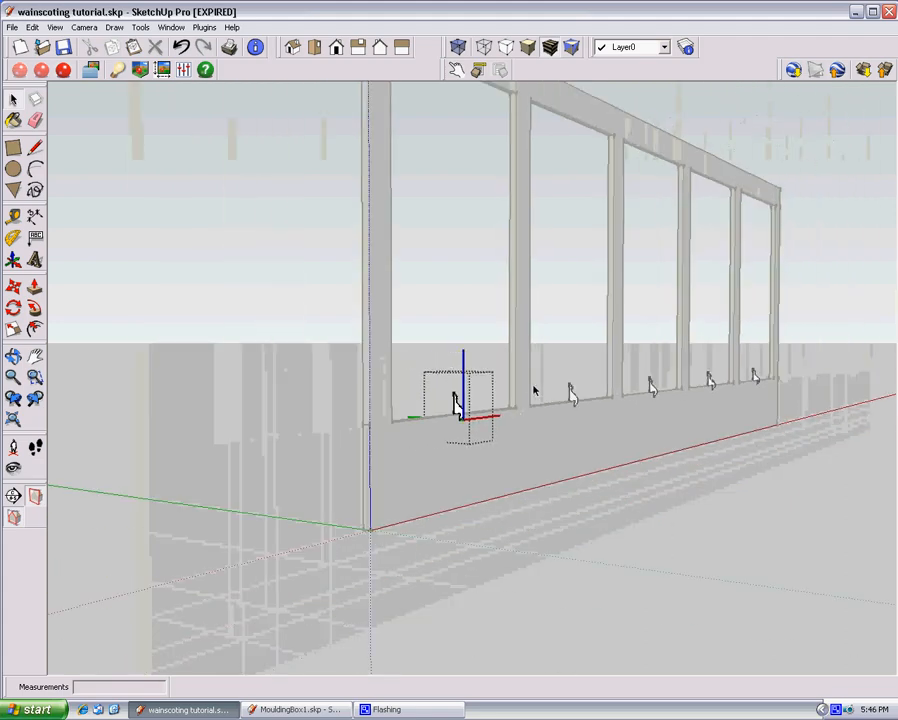
middle_drag(532, 386, 518, 408)
shift+middle_drag(518, 408, 451, 419)
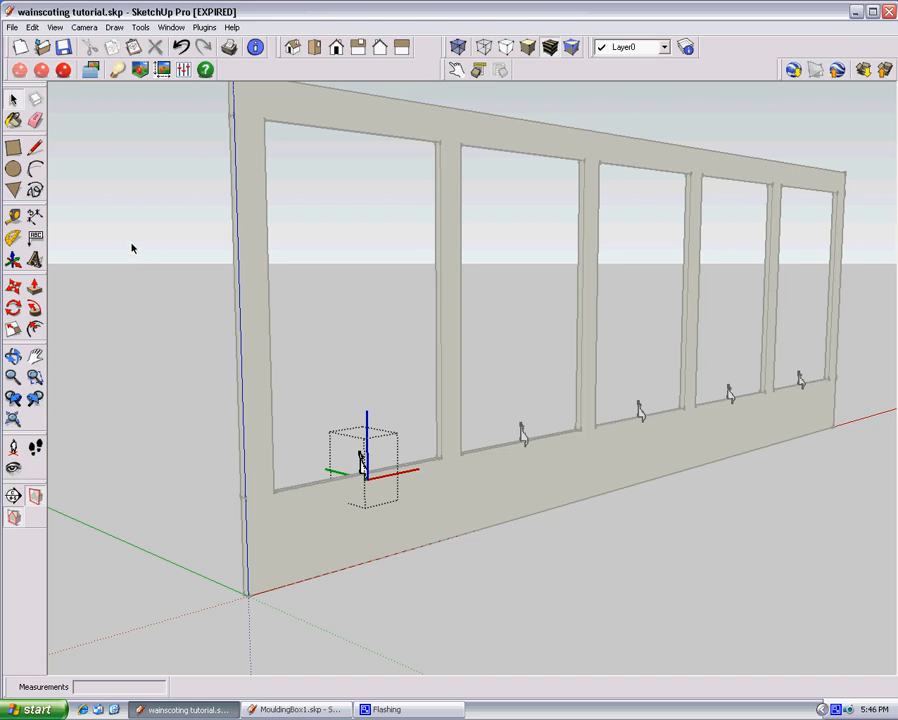
click(14, 148)
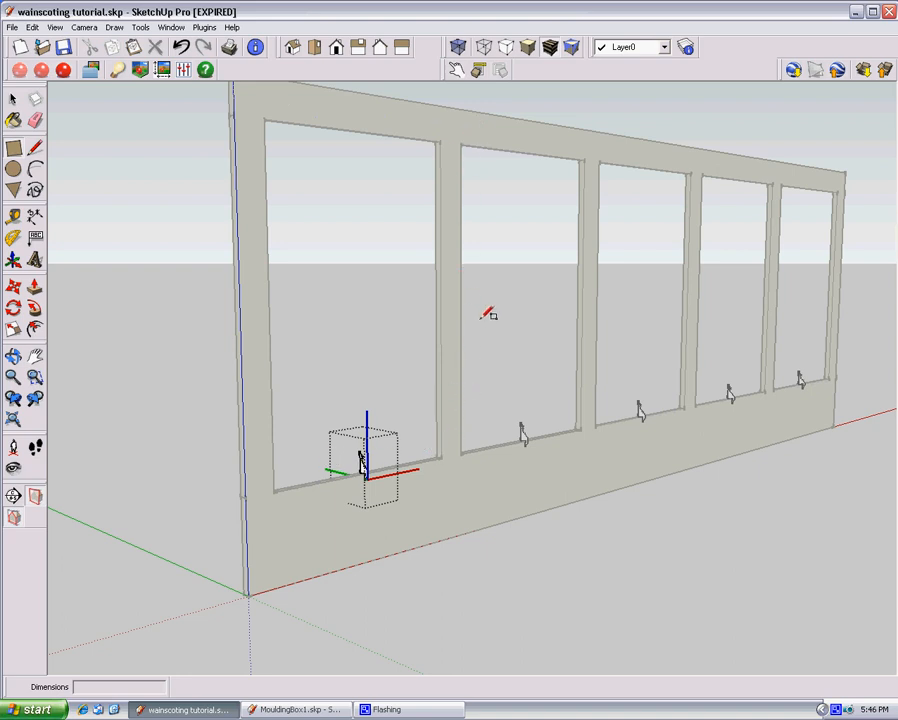
click(440, 141)
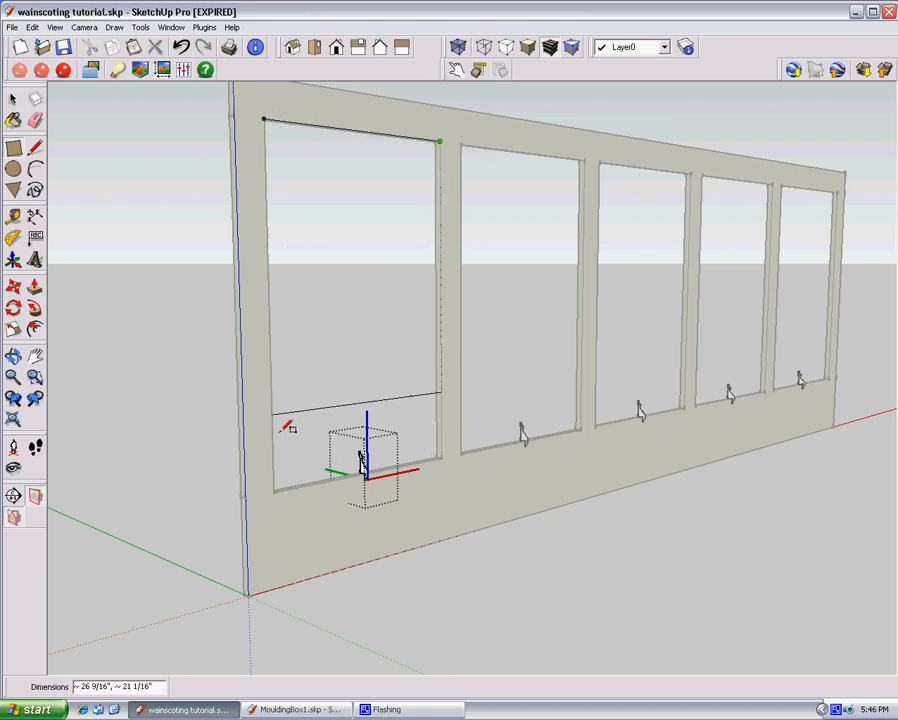
click(278, 489)
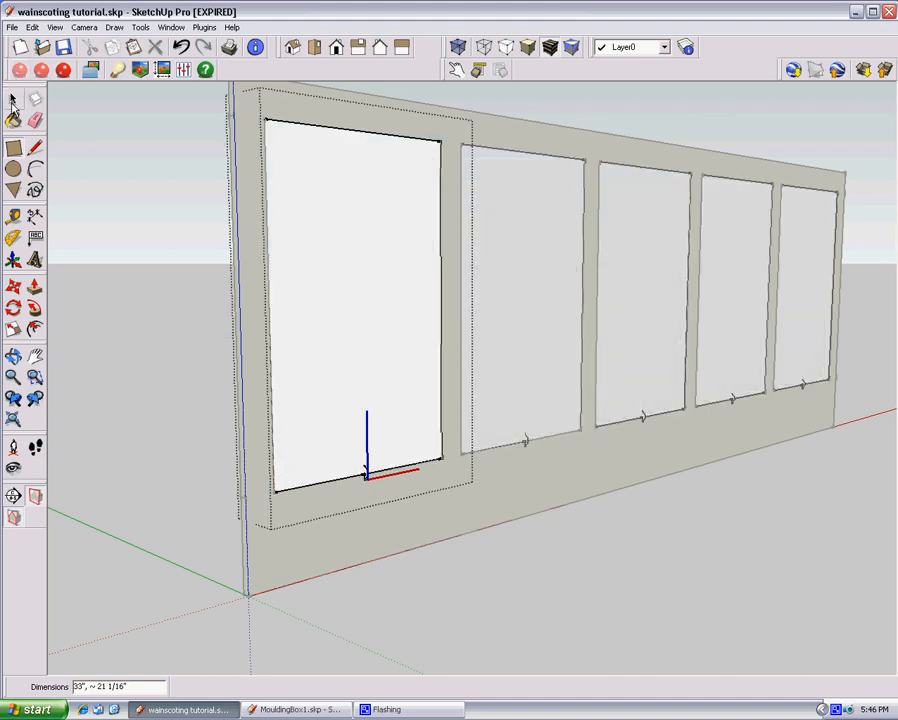
- Delete the rectangle's face inside the component, leaving only its four edges
click(13, 98)
triple_click(325, 289)
key(Delete)
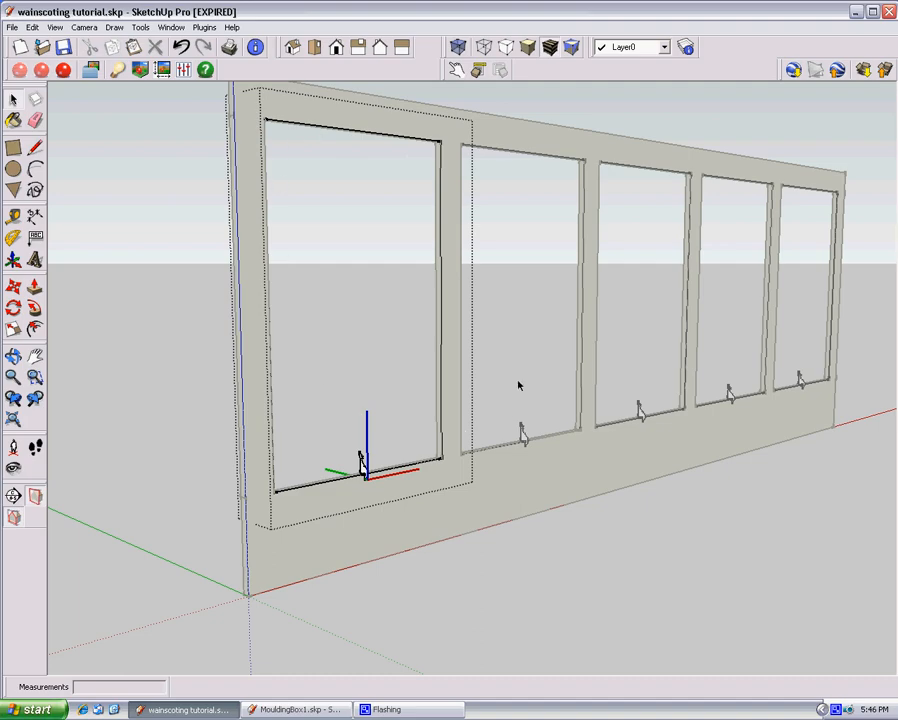
- Sweep the profile face around the rectangle's four edges with Follow Me and close the component
middle_drag(367, 432, 467, 405)
scroll(467, 405, up, 5)
scroll(458, 358, down, 3)
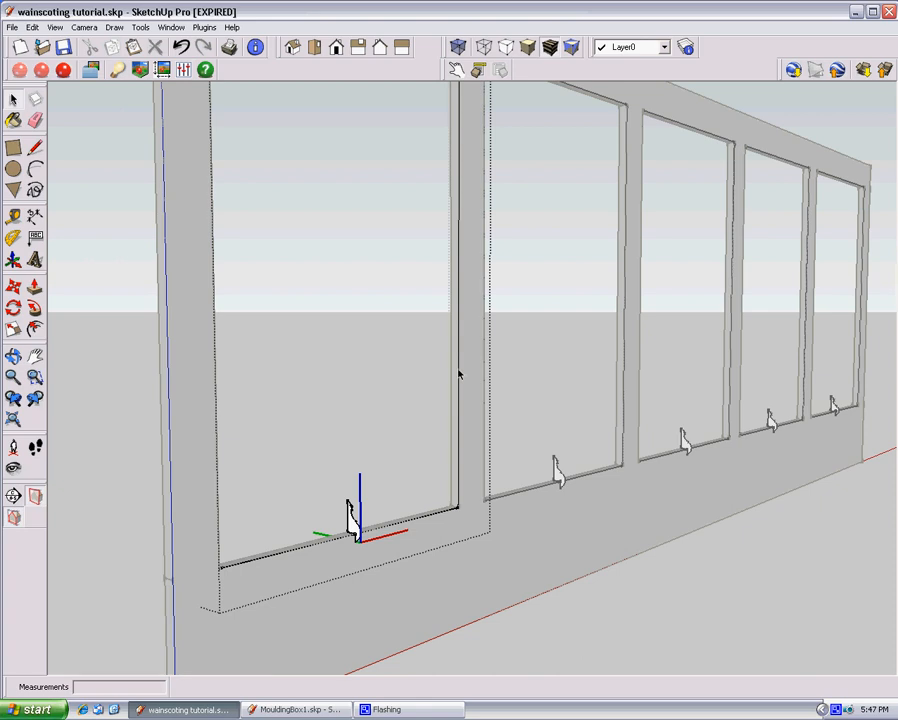
triple_click(459, 374)
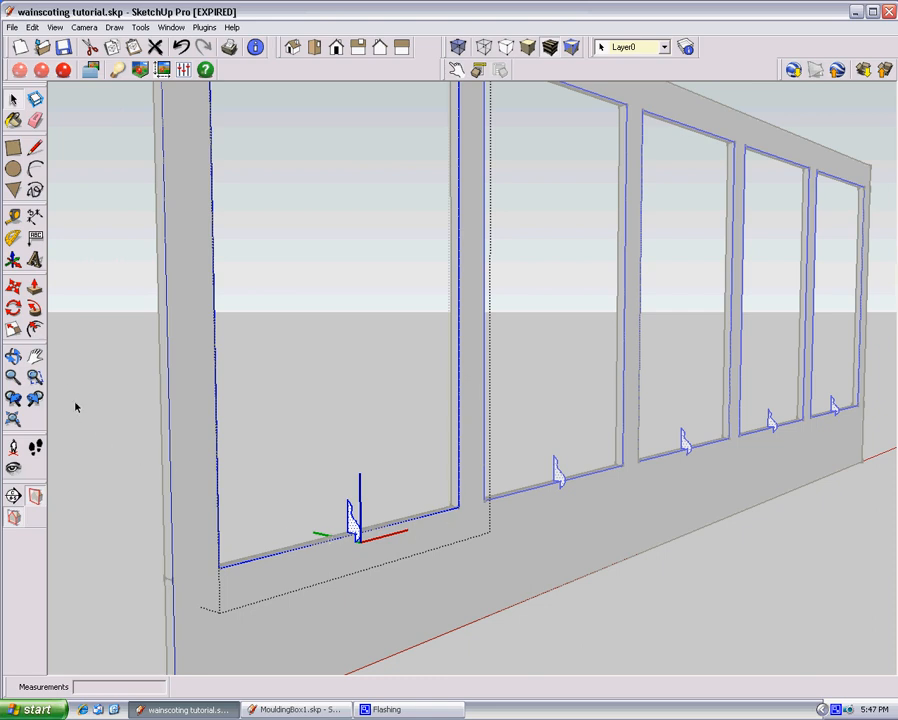
key(shift+f)
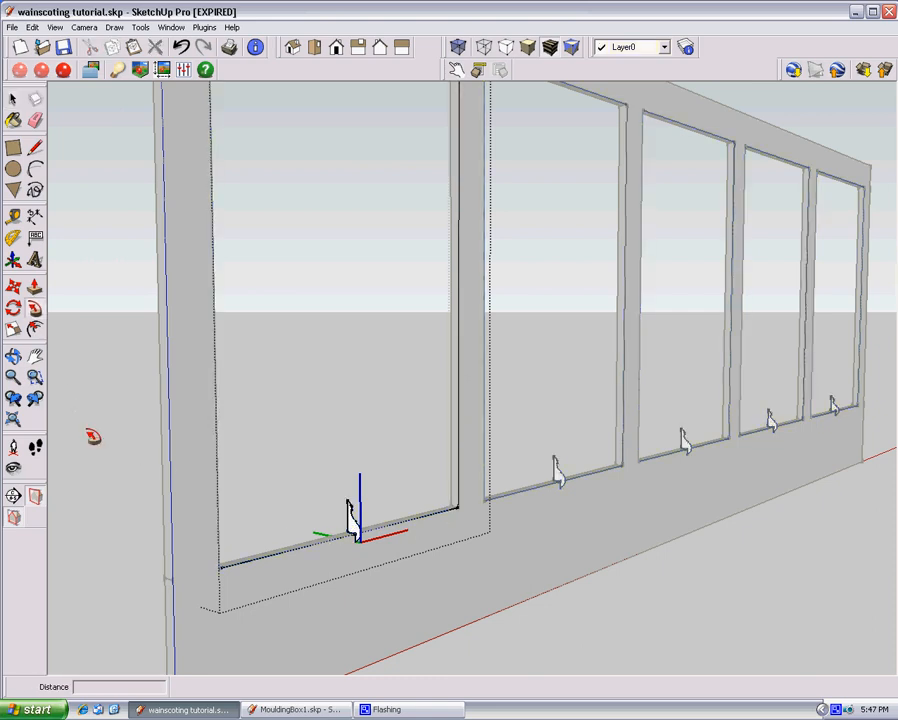
click(351, 513)
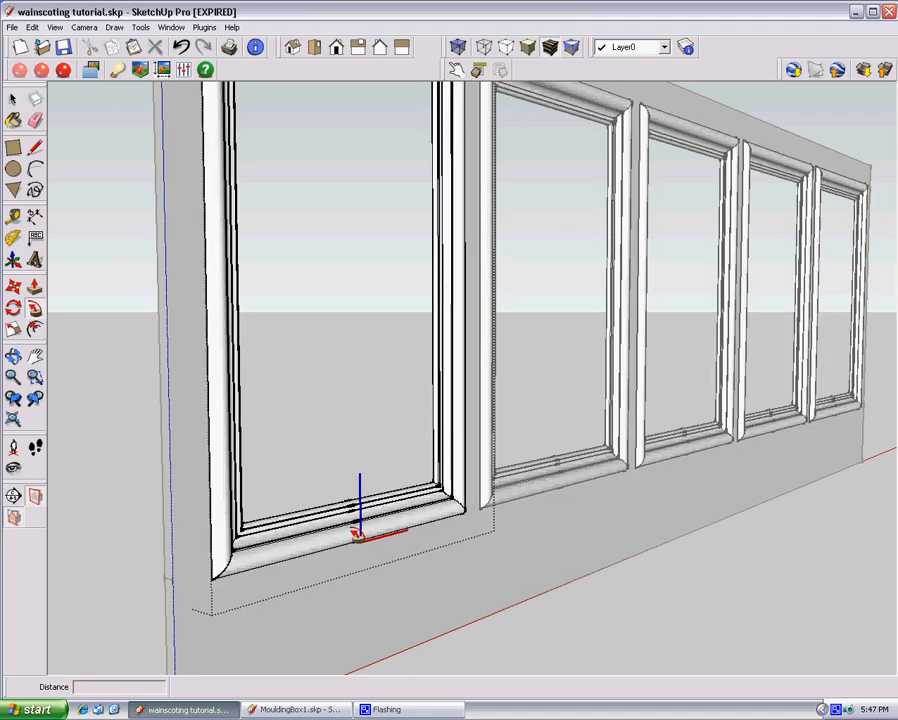
scroll(355, 535, down, 5)
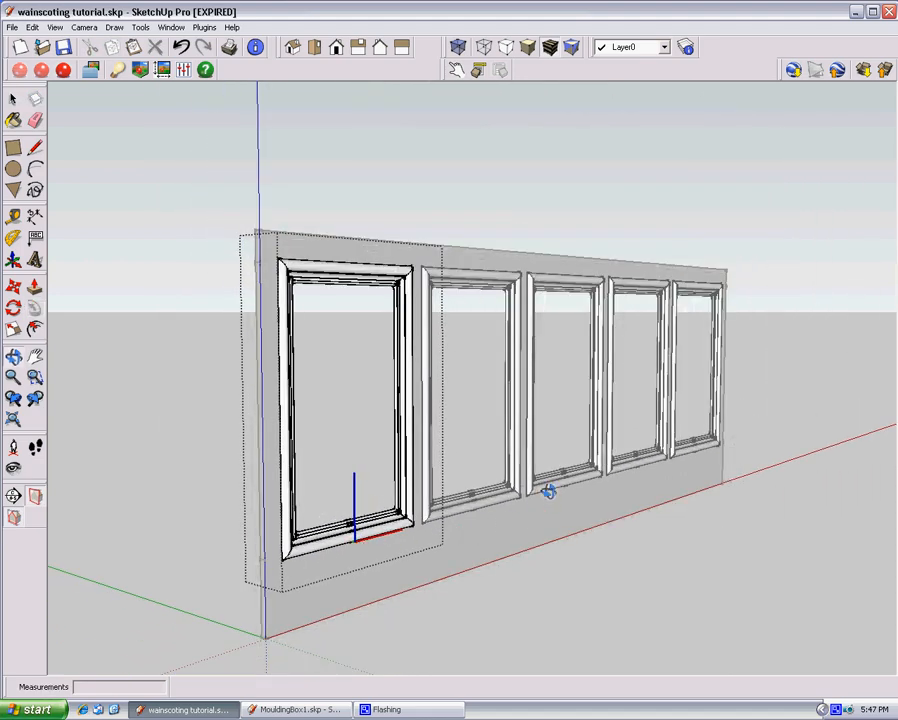
middle_drag(549, 489, 156, 456)
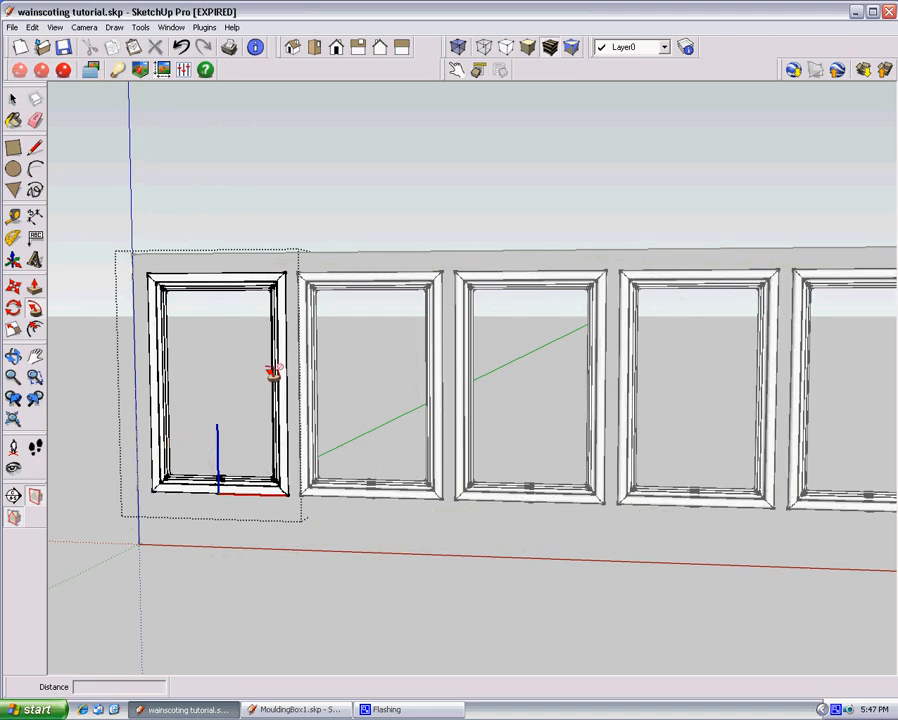
click(13, 99)
click(253, 188)
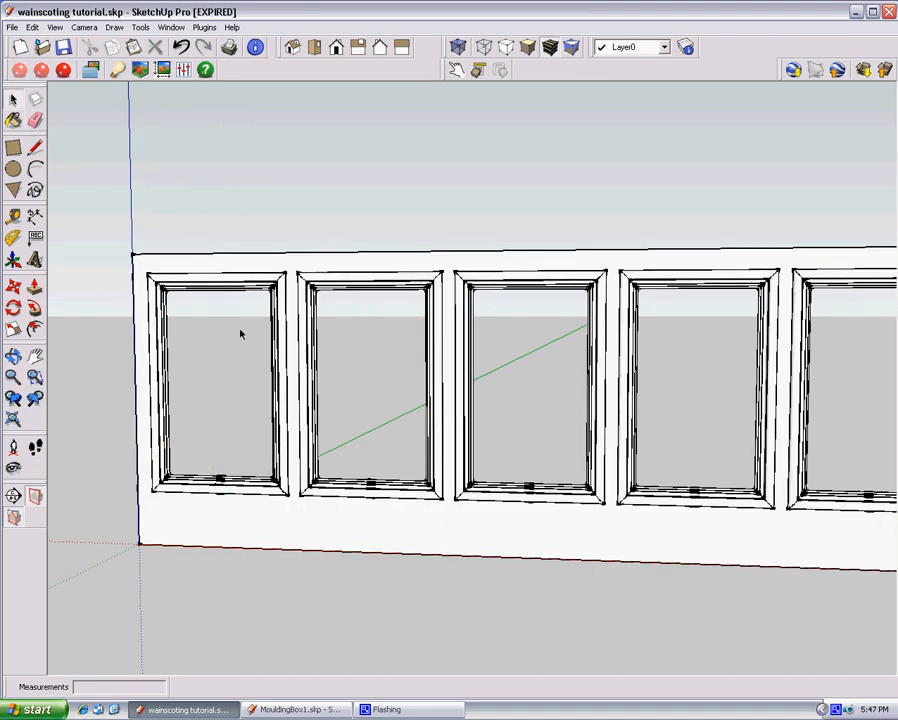
- Soften all edges of the first opening's panel moulding at 20 degrees between normals and close the component
middle_drag(828, 362, 362, 395)
scroll(250, 416, up, 6)
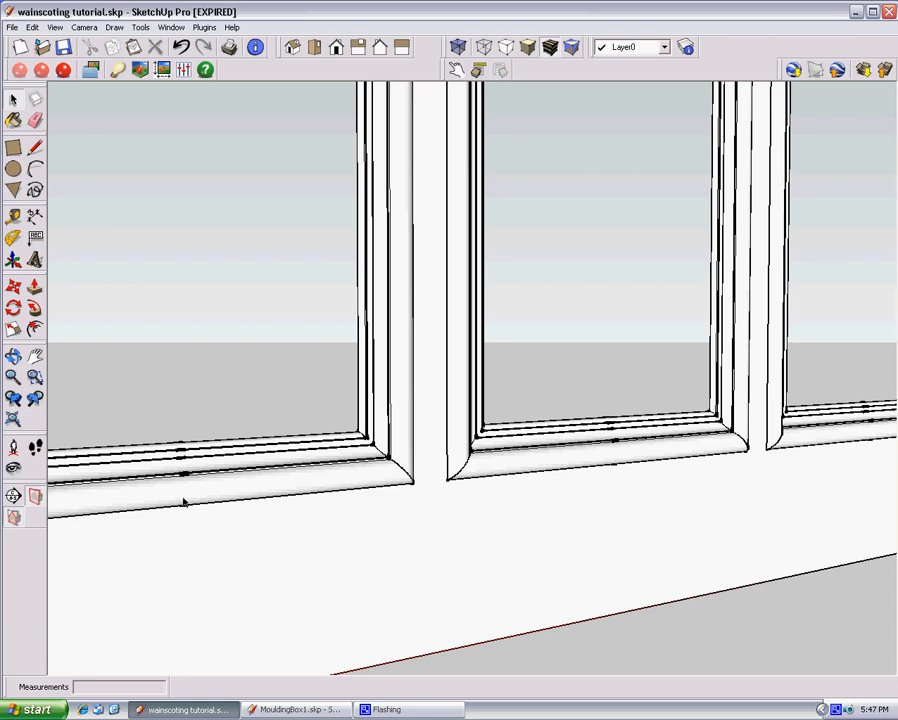
middle_drag(180, 486, 389, 527)
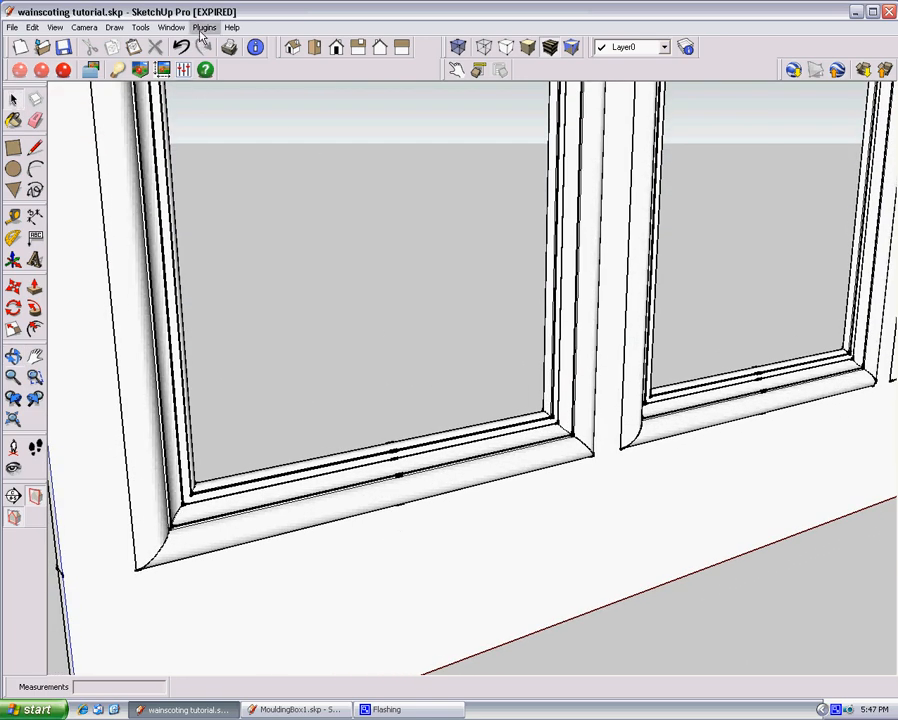
triple_click(373, 477)
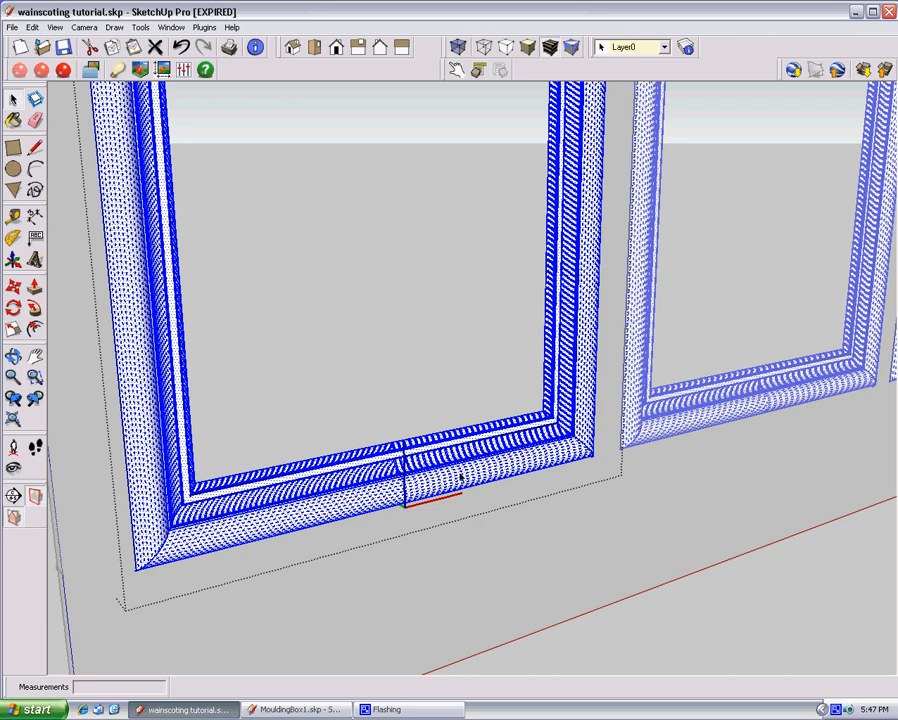
right_click(457, 461)
click(486, 599)
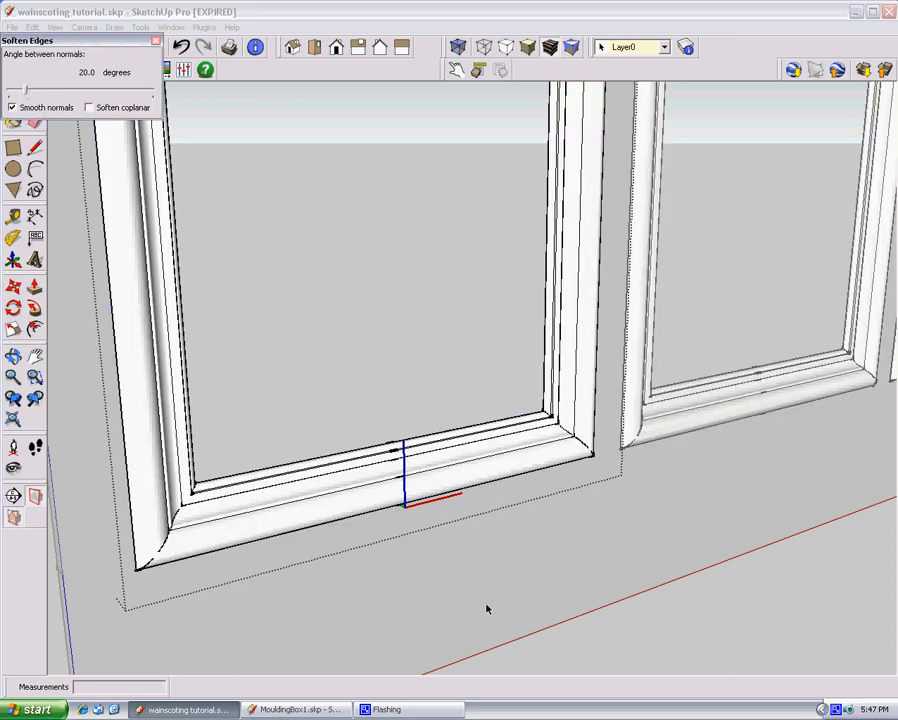
click(155, 42)
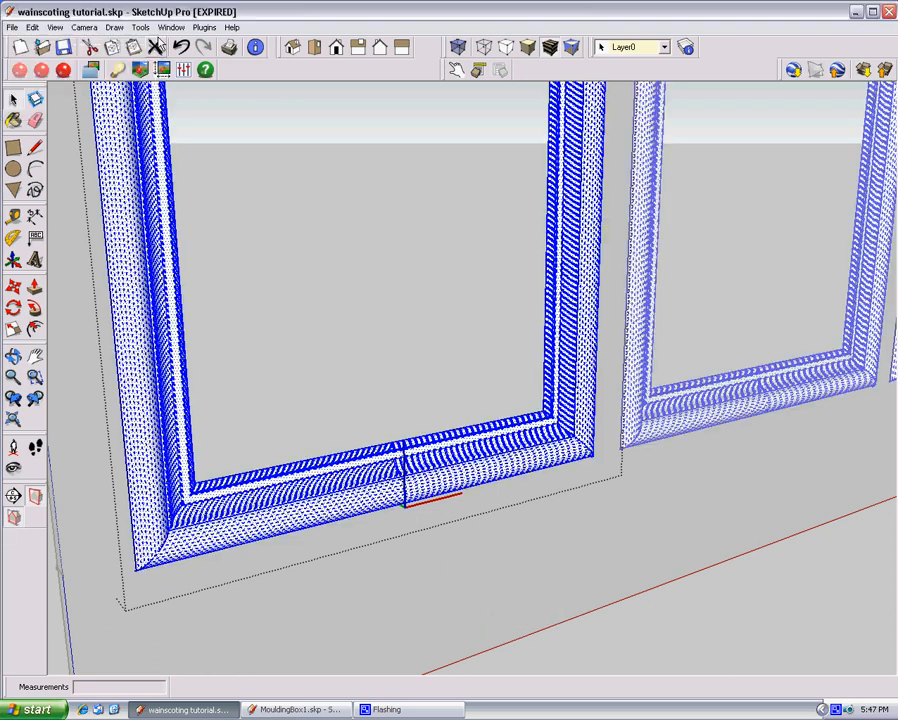
click(256, 282)
click(376, 577)
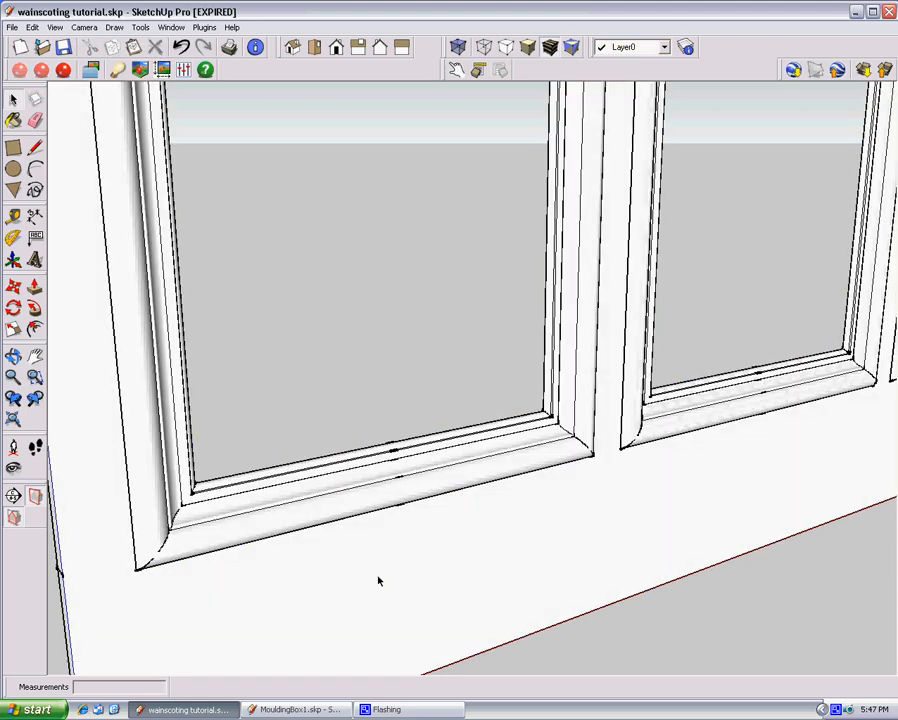
- Try the Default Style and Simple Style on the model, and settle on the Design Style
scroll(447, 525, down, 2)
middle_drag(630, 444, 345, 500)
scroll(346, 465, up, 6)
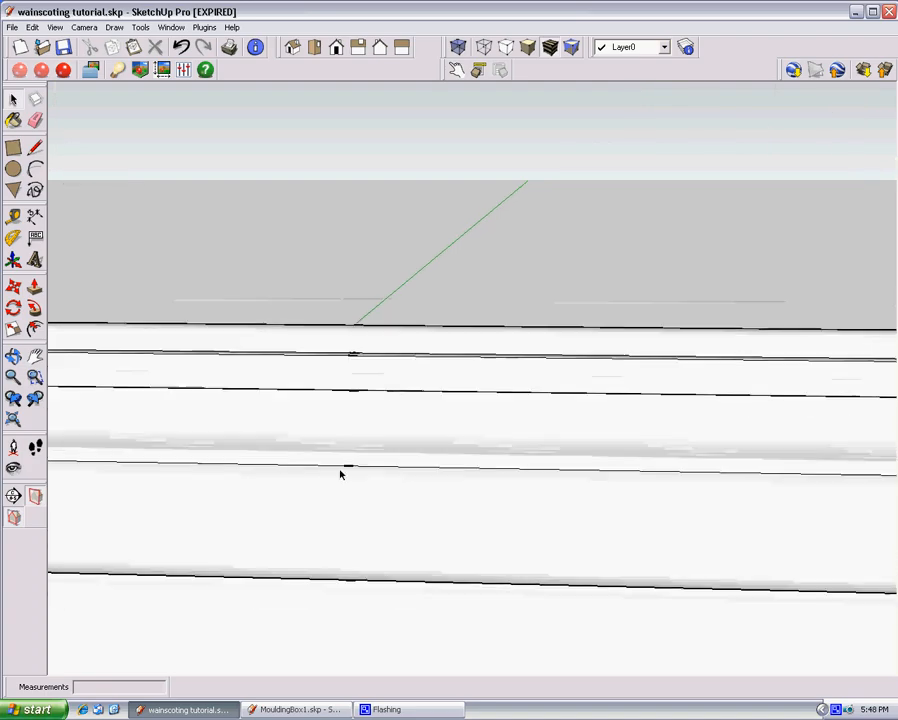
scroll(345, 469, down, 3)
scroll(345, 469, down, 6)
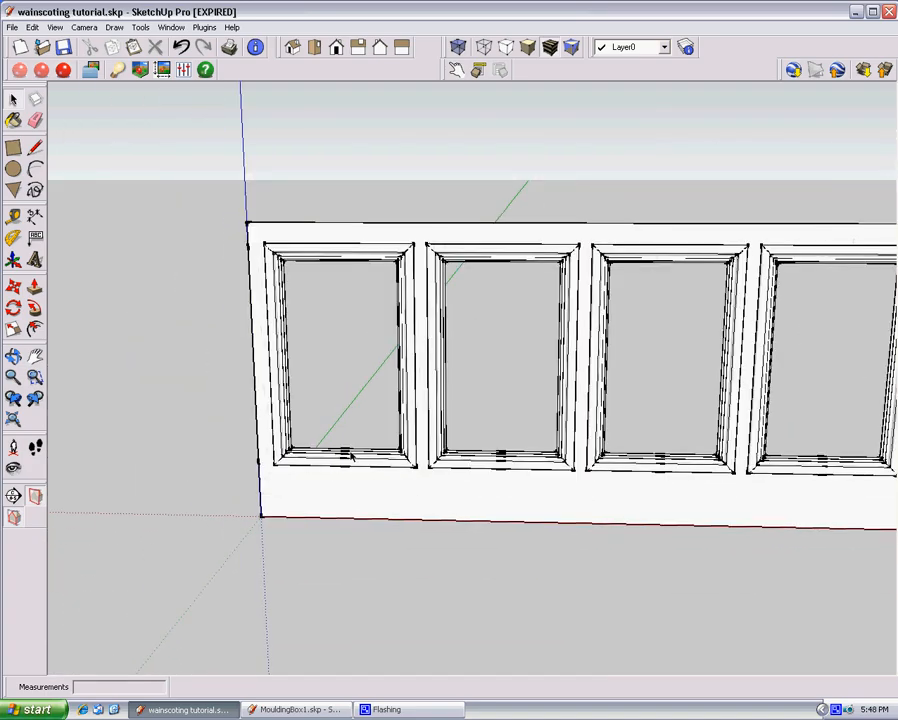
middle_drag(618, 454, 426, 428)
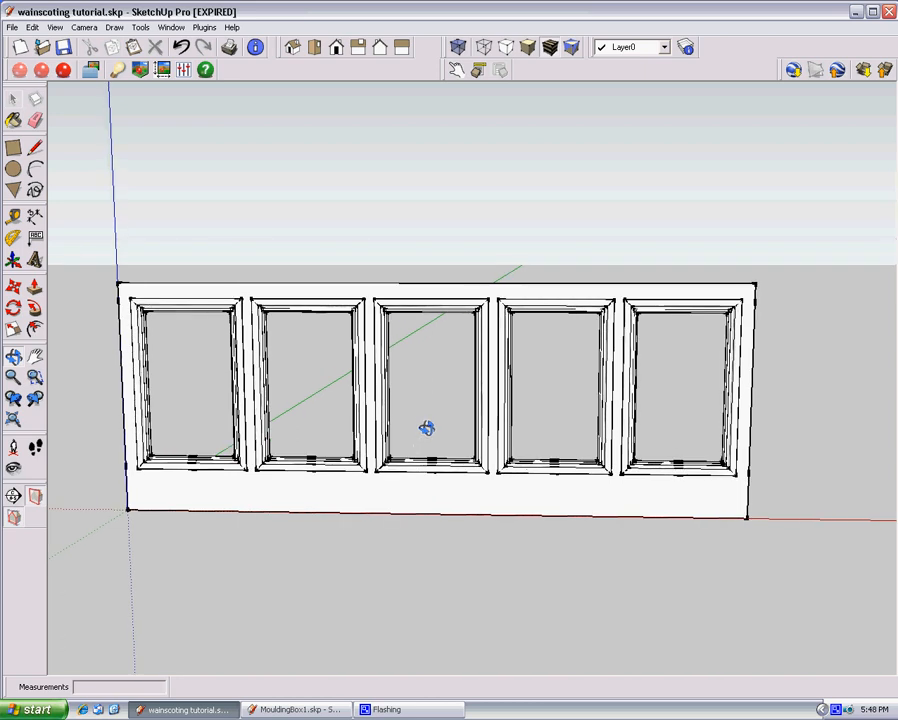
click(176, 29)
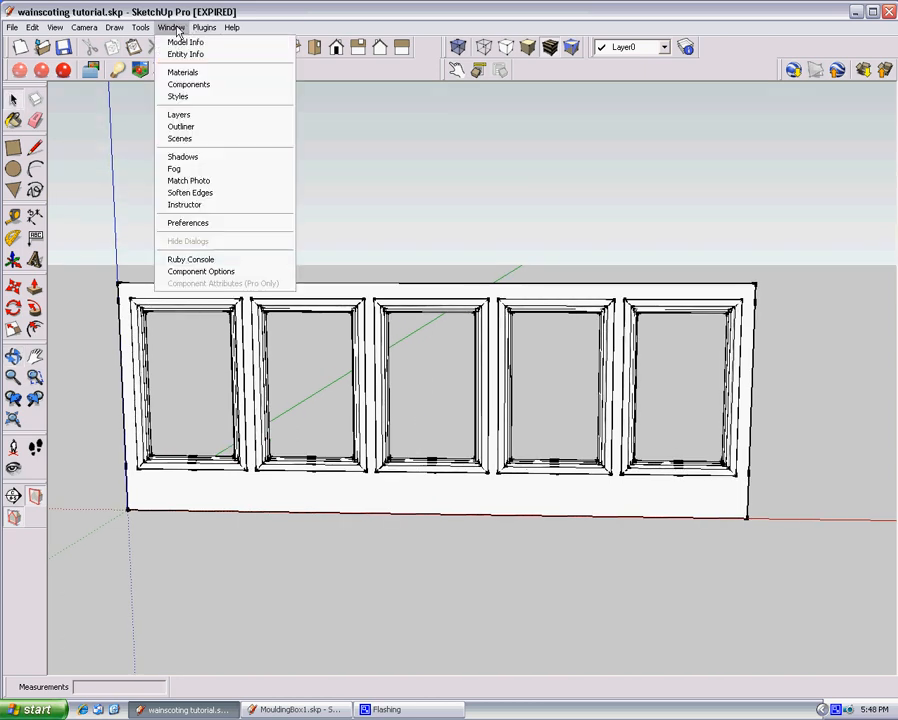
click(183, 96)
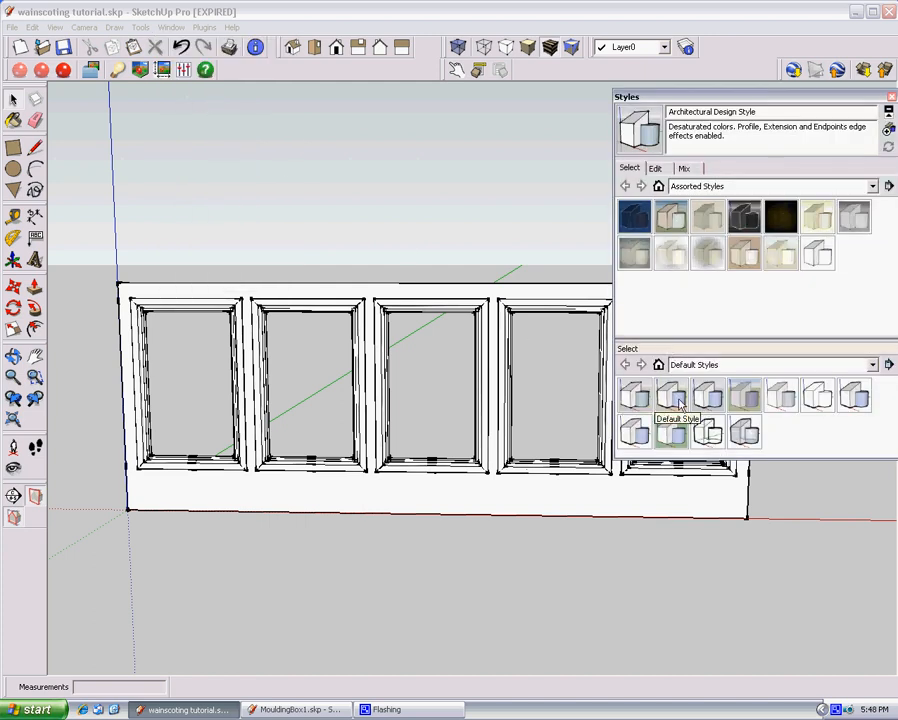
click(680, 402)
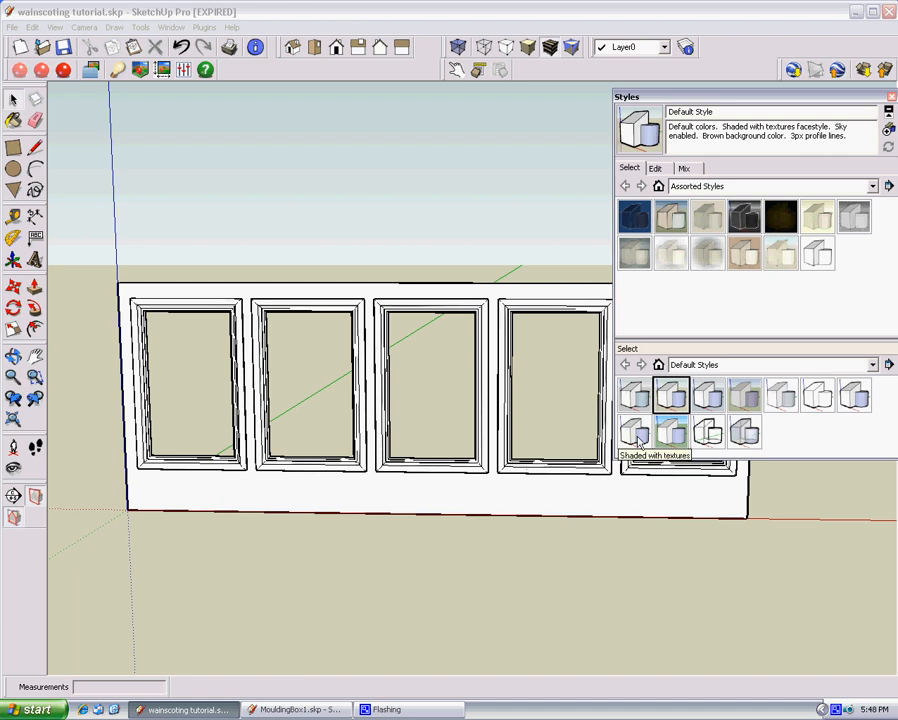
click(673, 433)
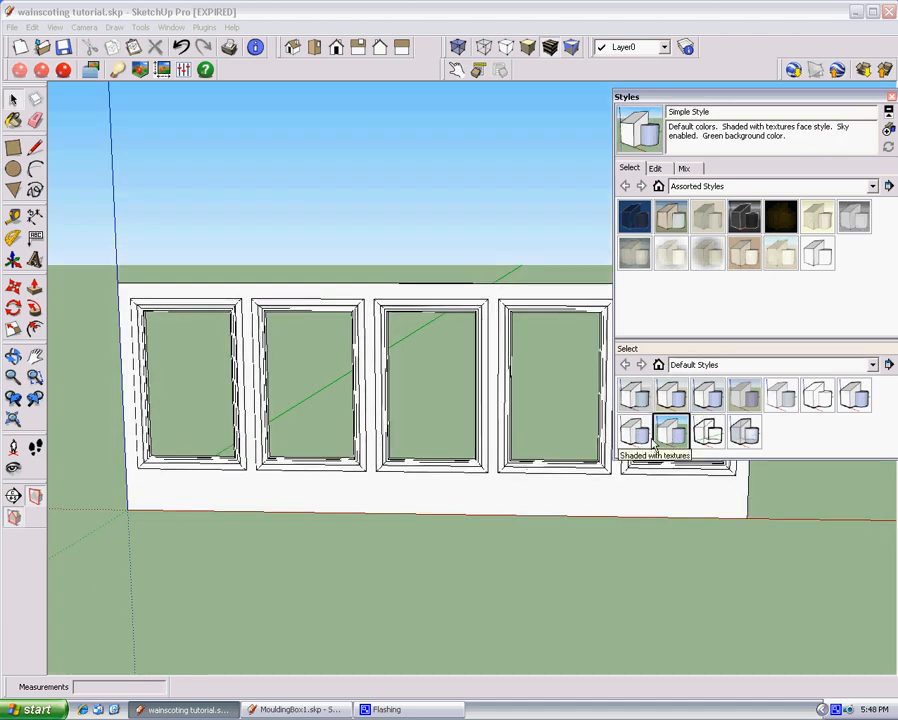
click(710, 398)
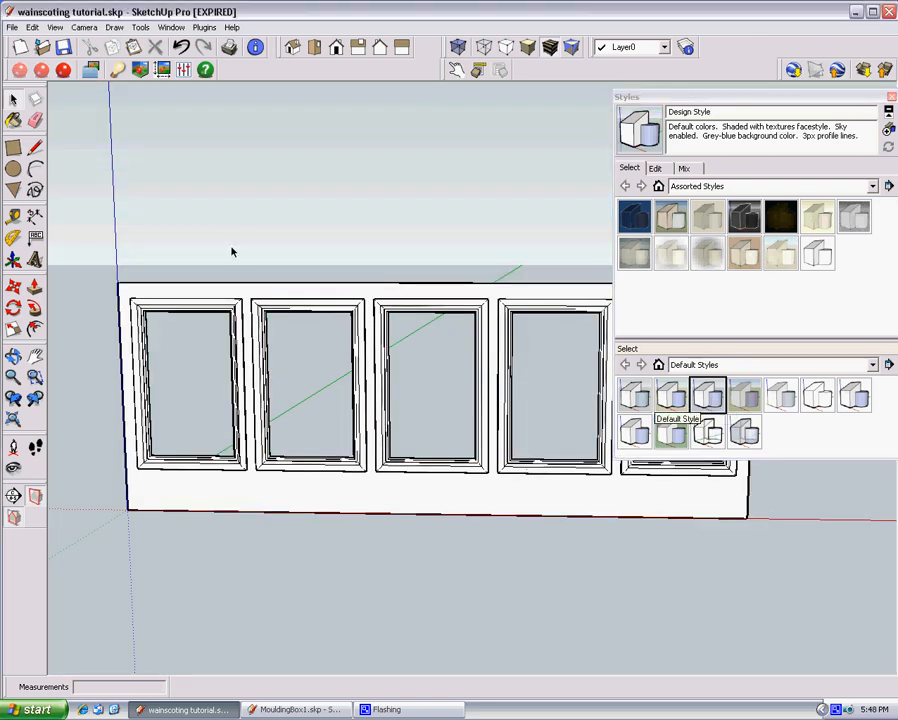
- Examine the wainscoting's mouldings and back side from several angles in the chosen style
middle_drag(248, 440, 347, 527)
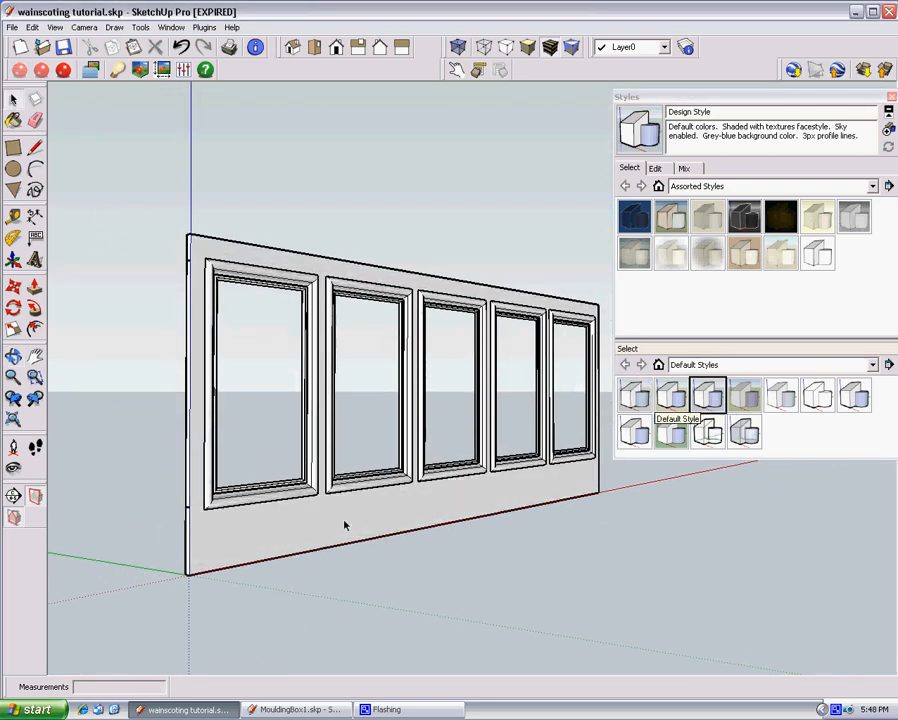
scroll(347, 510, up, 3)
scroll(366, 485, up, 4)
middle_drag(367, 483, 66, 478)
scroll(176, 458, down, 2)
scroll(176, 458, down, 3)
middle_drag(262, 426, 570, 426)
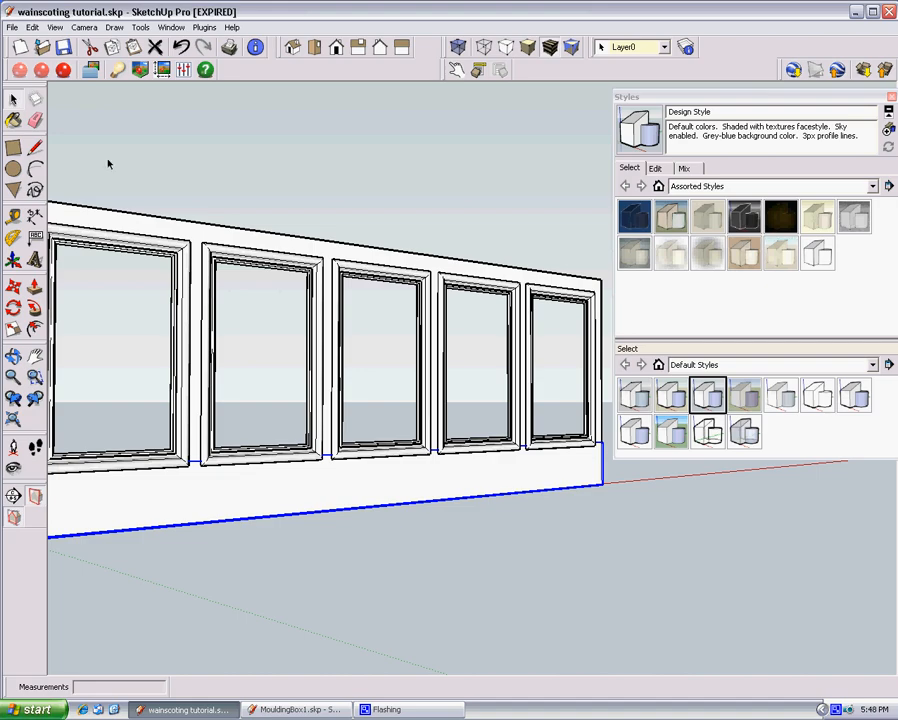
middle_drag(214, 394, 788, 435)
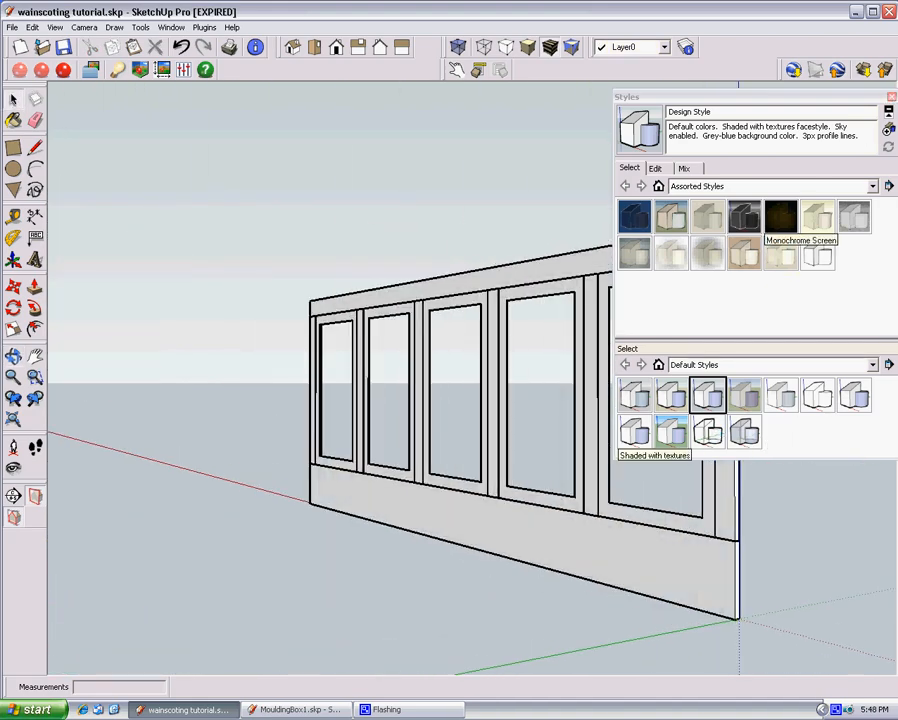
- Put away the style settings and draw a rectangle across the wainscoting's entire back, between its diagonally opposite outer corners
click(891, 97)
middle_drag(575, 394, 699, 411)
shift+middle_drag(699, 411, 525, 379)
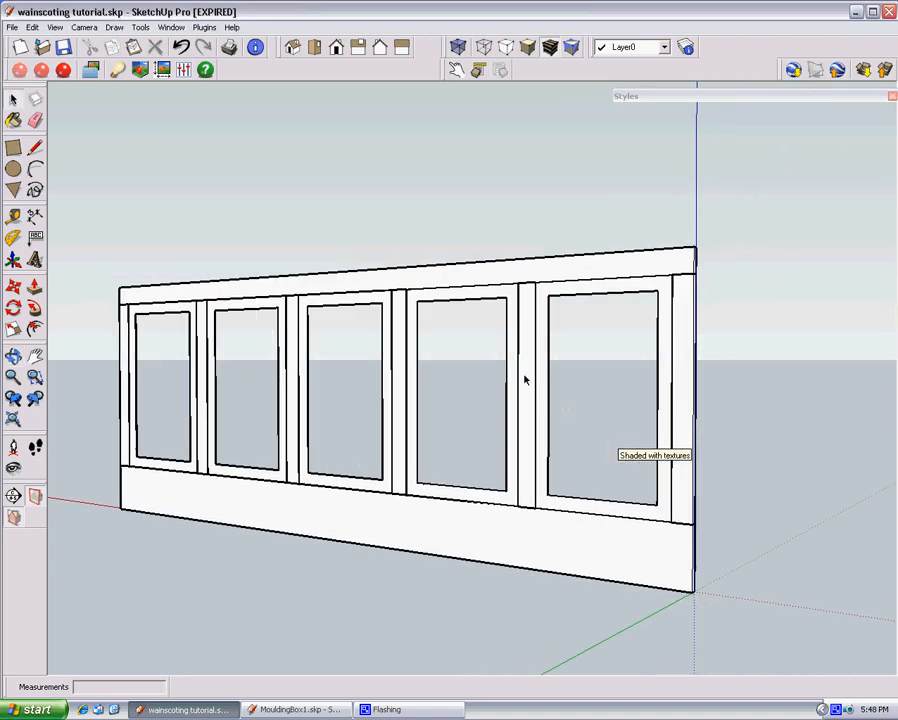
click(14, 149)
click(697, 247)
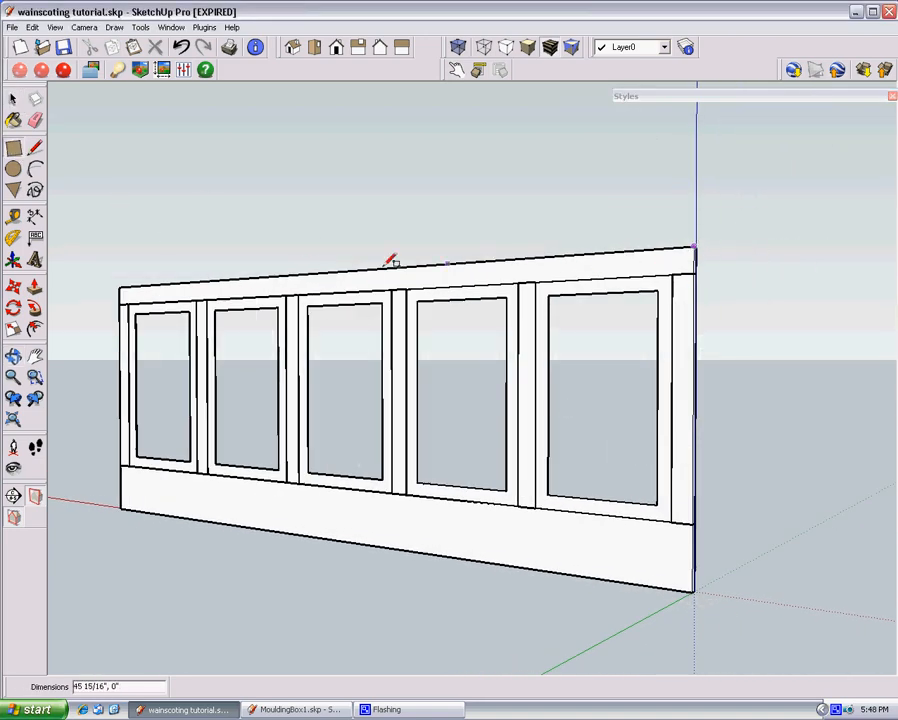
click(122, 503)
- Push/Pull the rectangle on the wainscoting's back outward by 1/4" to form a backing panel
mouse_move(160, 476)
middle_down()
mouse_move(230, 440)
mouse_move(161, 431)
middle_up()
middle_drag(22, 262, 70, 284)
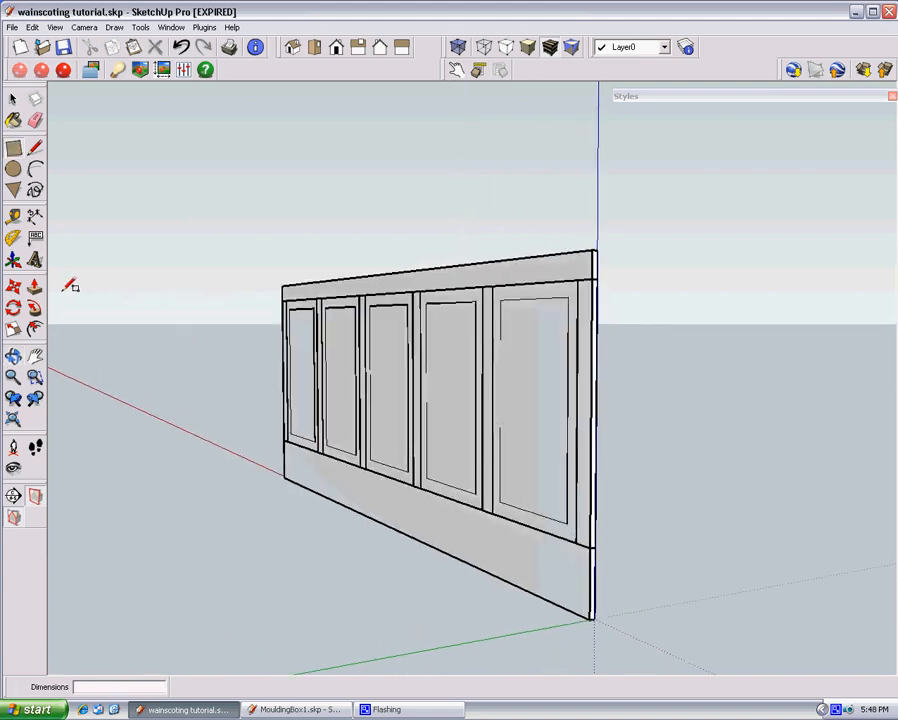
click(13, 287)
click(425, 397)
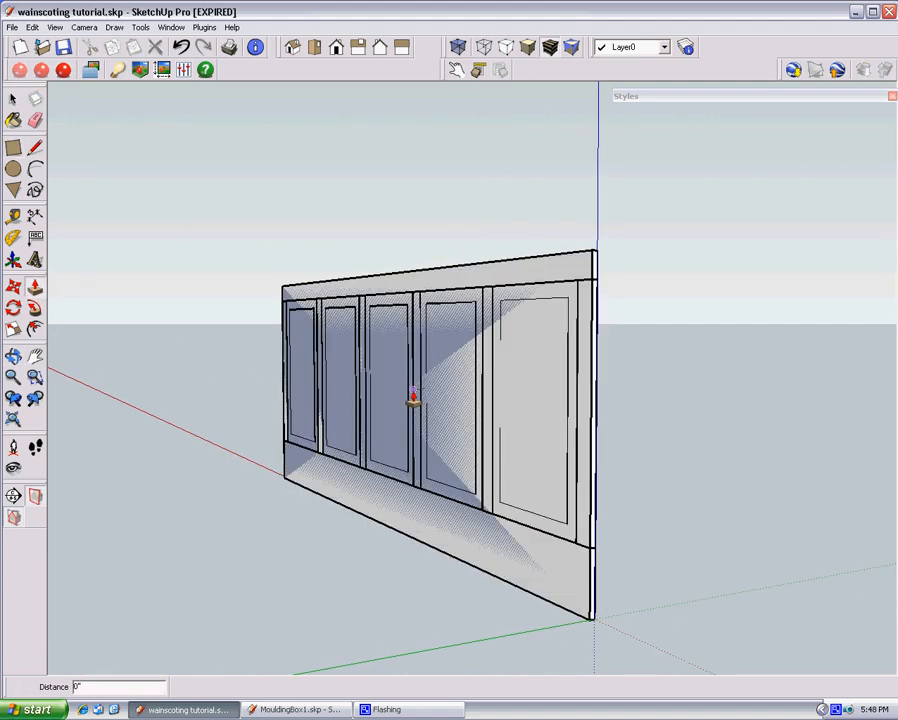
click(411, 401)
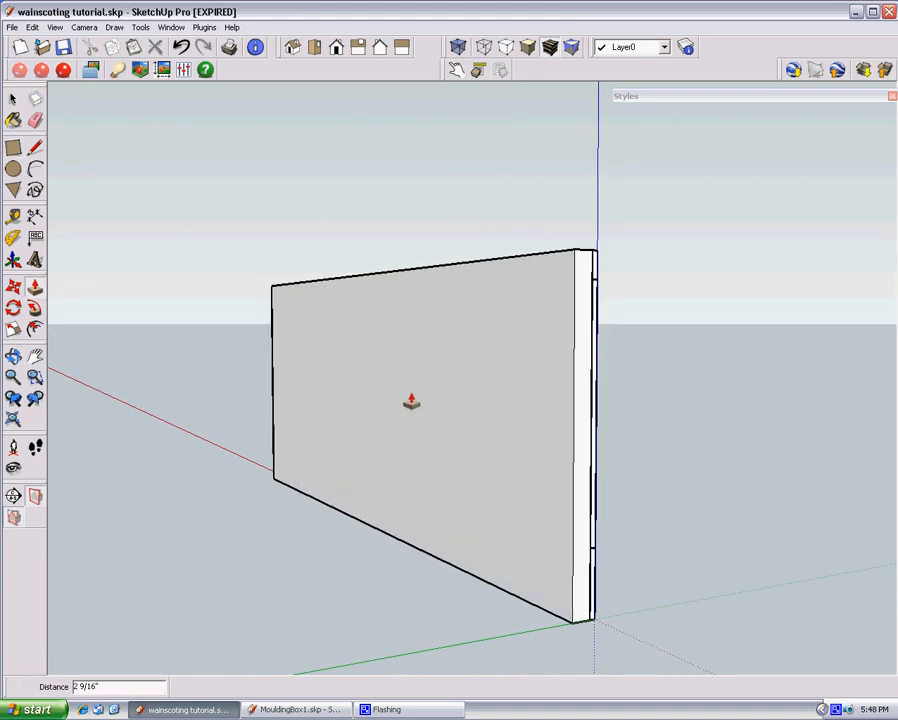
key(Return)
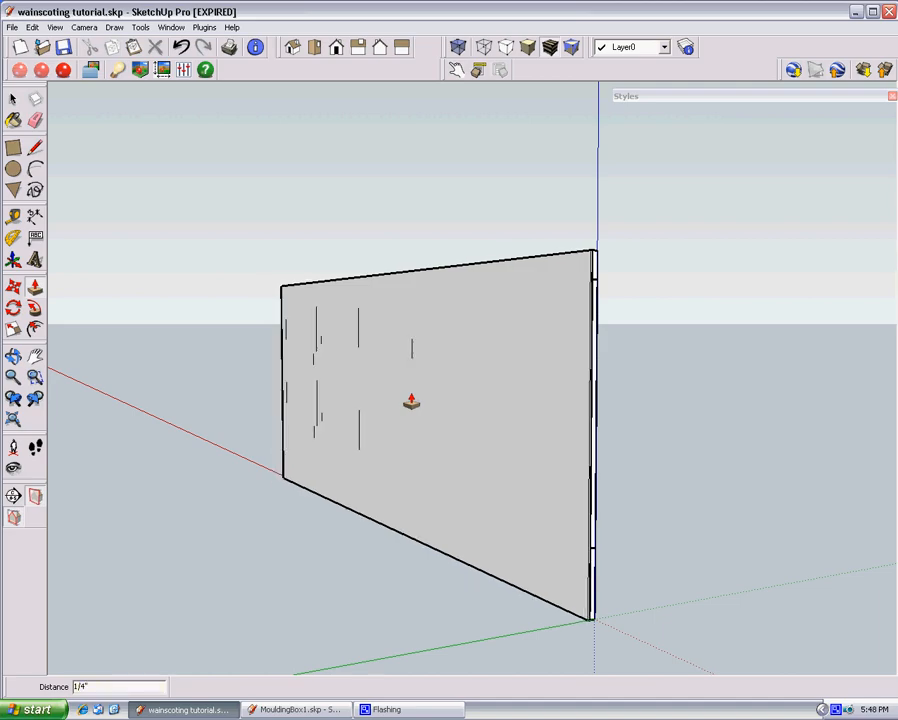
- Measure the wainscoting's overall thickness across its upper end corner, from the backing panel to the front face
middle_drag(411, 401, 312, 474)
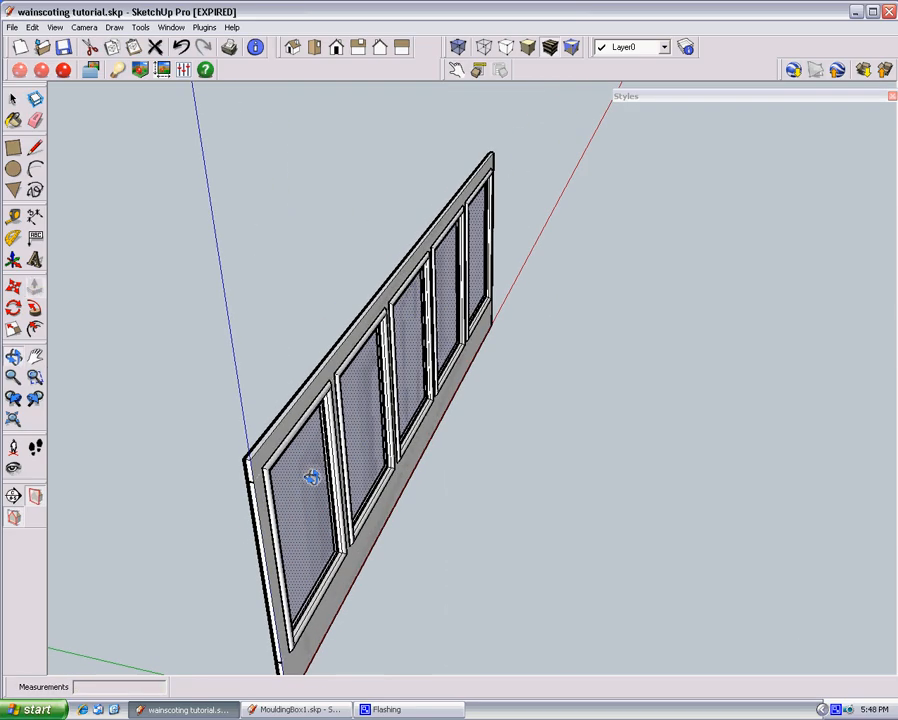
scroll(268, 451, up, 3)
scroll(280, 456, up, 5)
scroll(354, 487, down, 5)
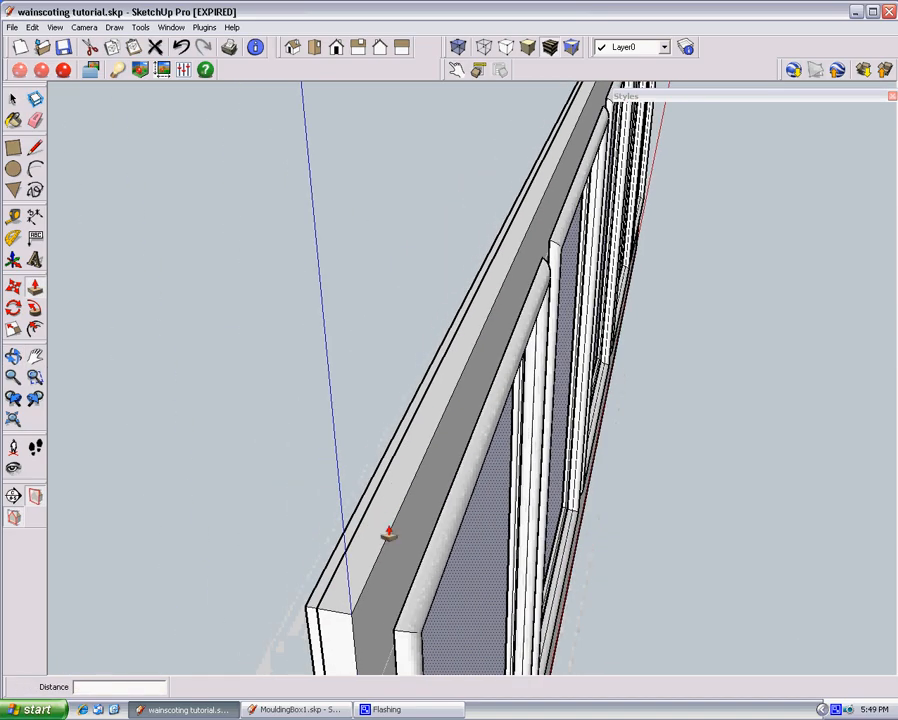
shift+middle_drag(388, 533, 461, 396)
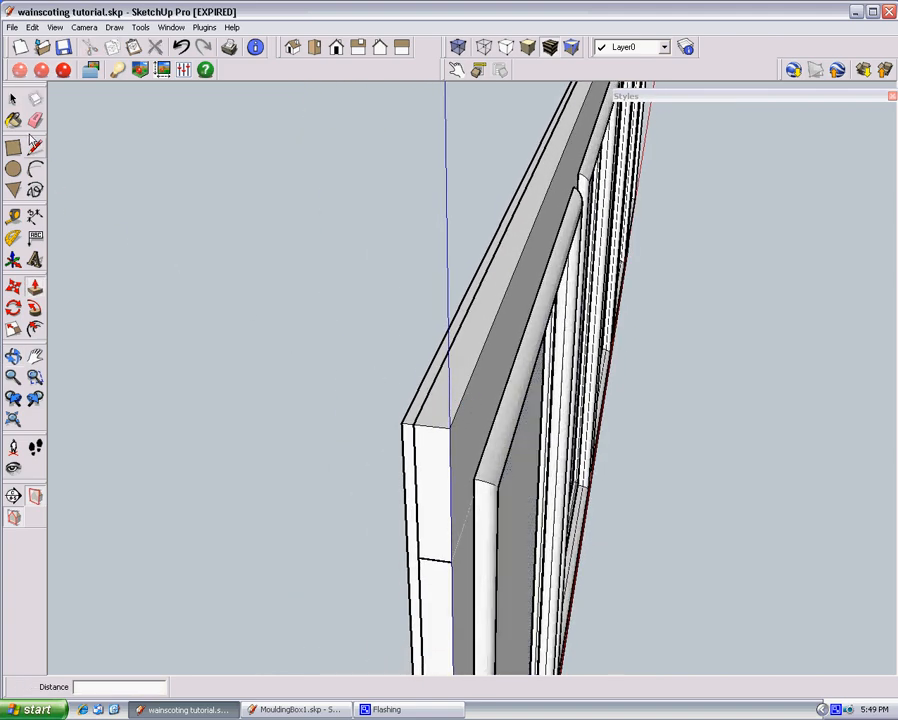
click(13, 214)
click(402, 423)
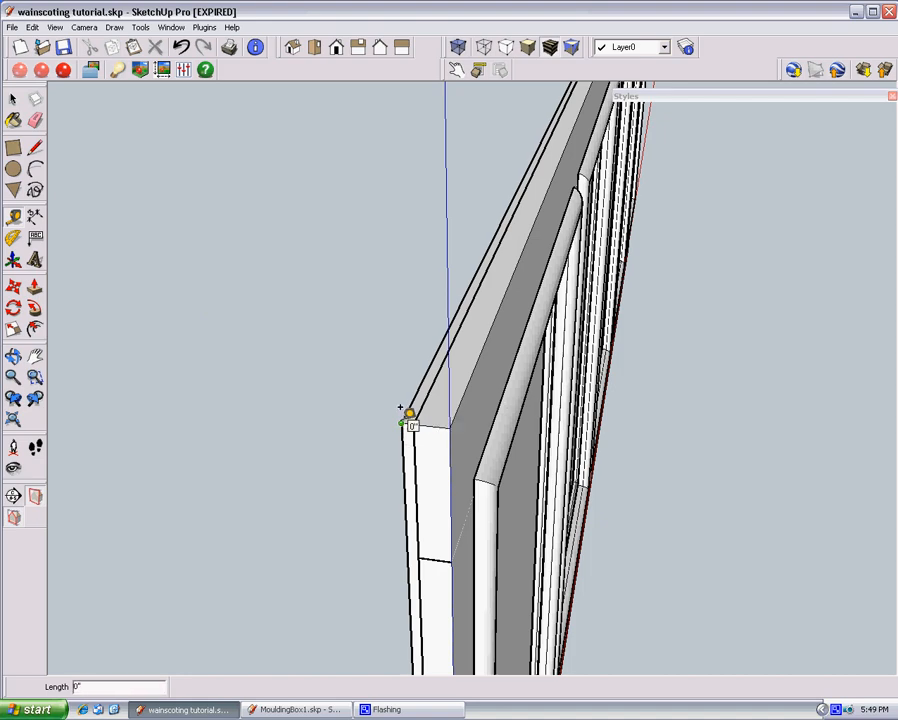
click(457, 424)
- Examine the backed wainscoting's front from several angles and select its bottom rail
middle_drag(457, 424, 430, 178)
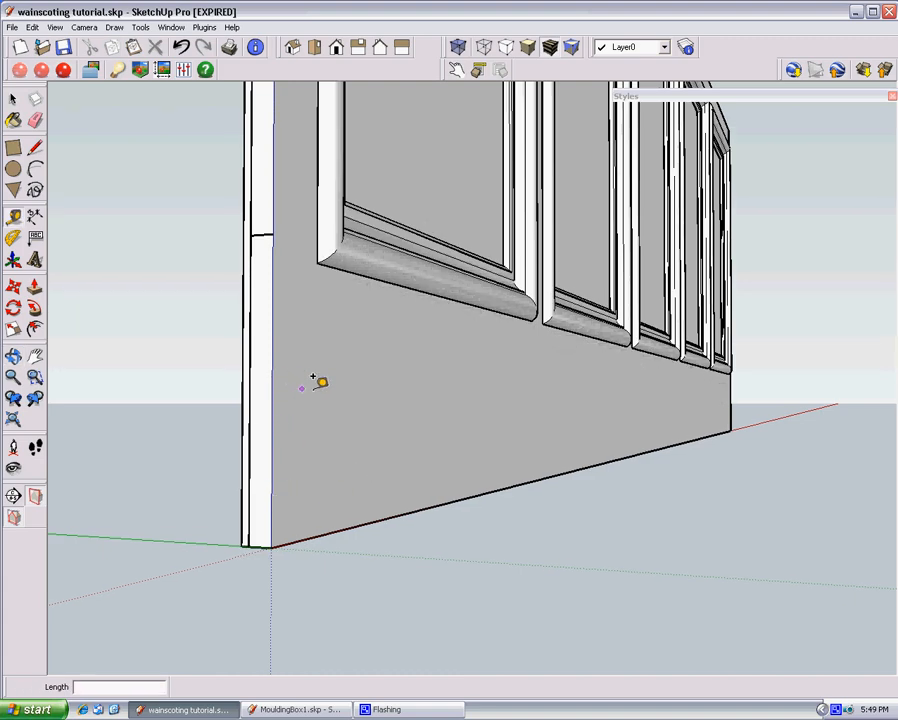
middle_drag(313, 380, 198, 392)
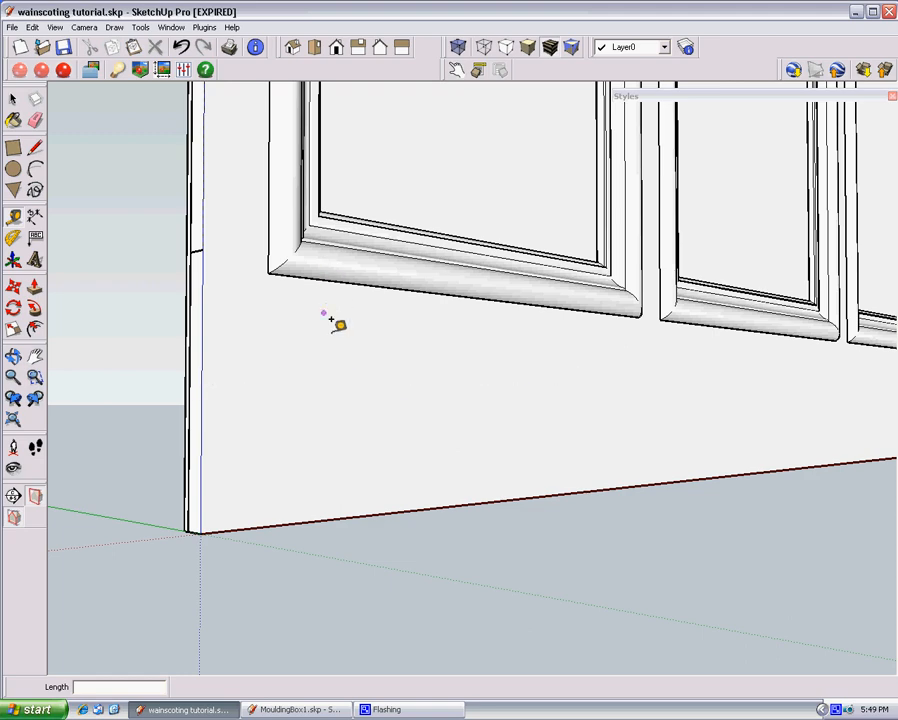
middle_drag(332, 318, 276, 322)
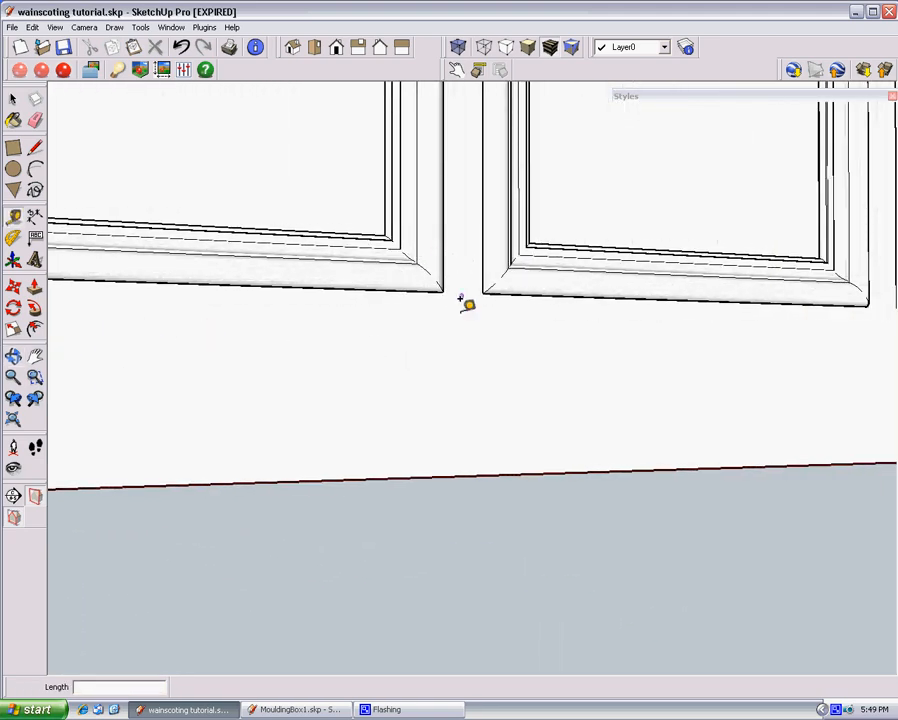
middle_drag(220, 342, 466, 363)
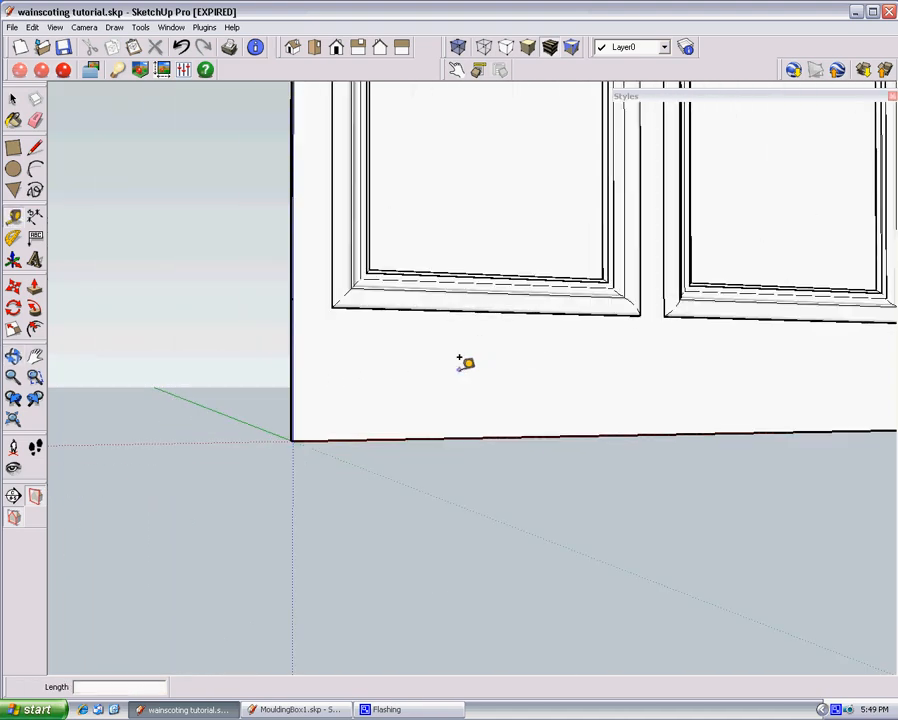
scroll(459, 357, down, 6)
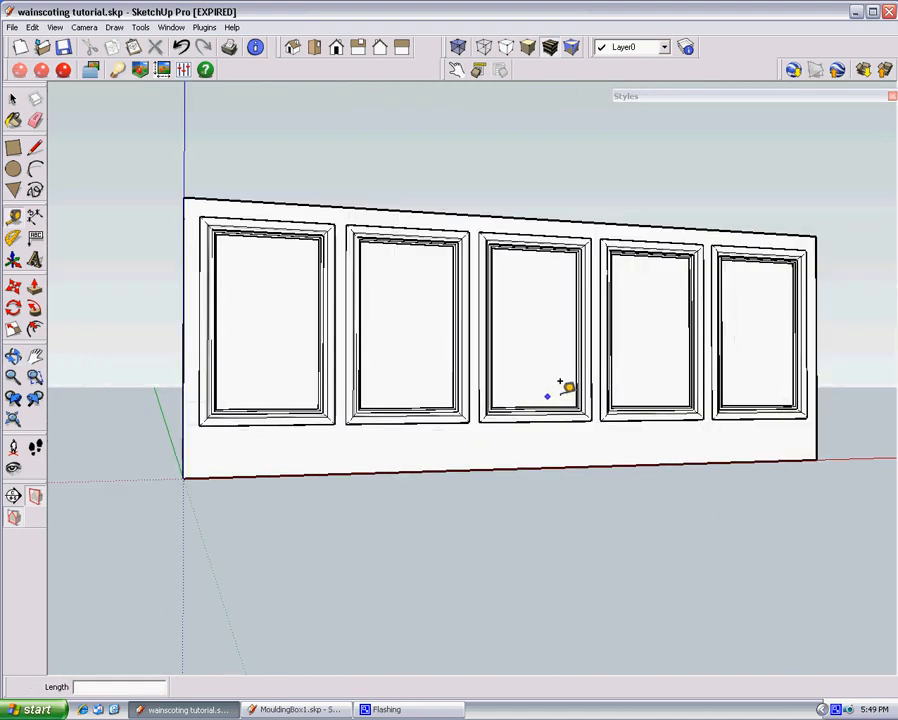
middle_drag(566, 388, 445, 481)
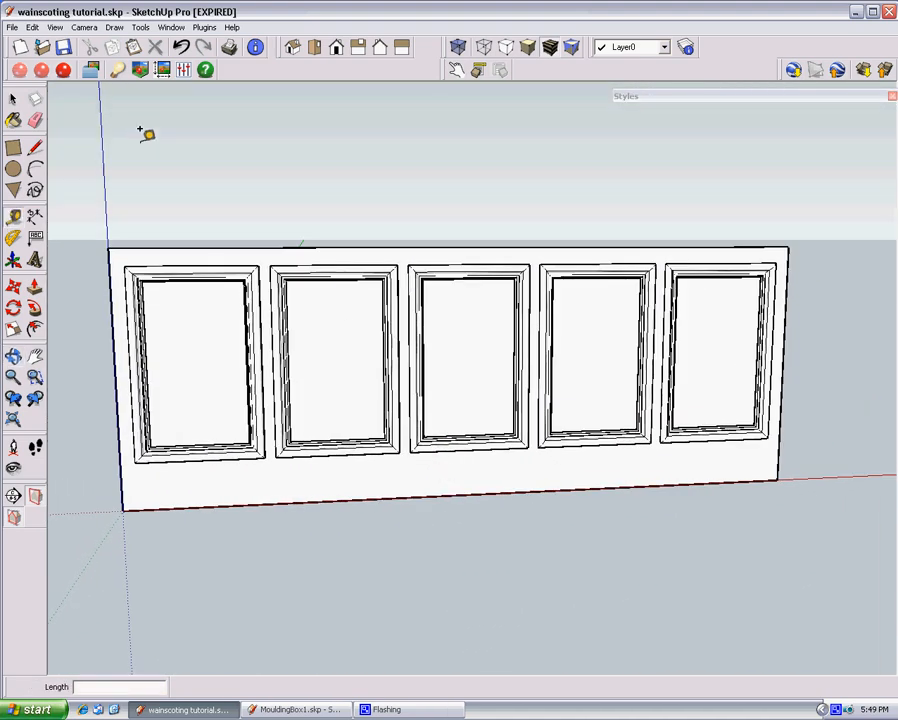
click(17, 103)
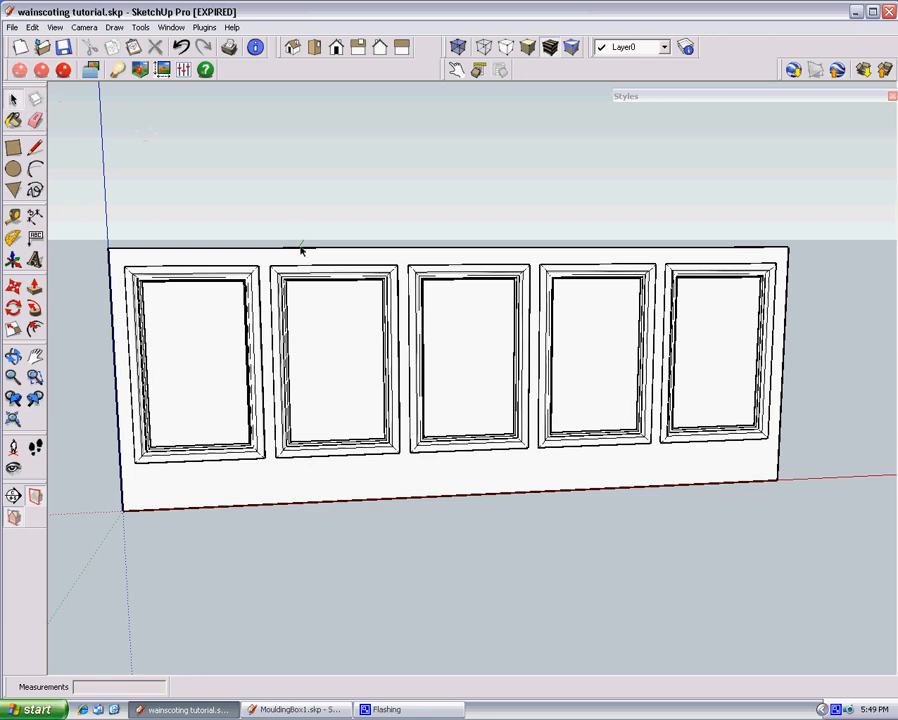
click(424, 270)
click(690, 259)
click(546, 484)
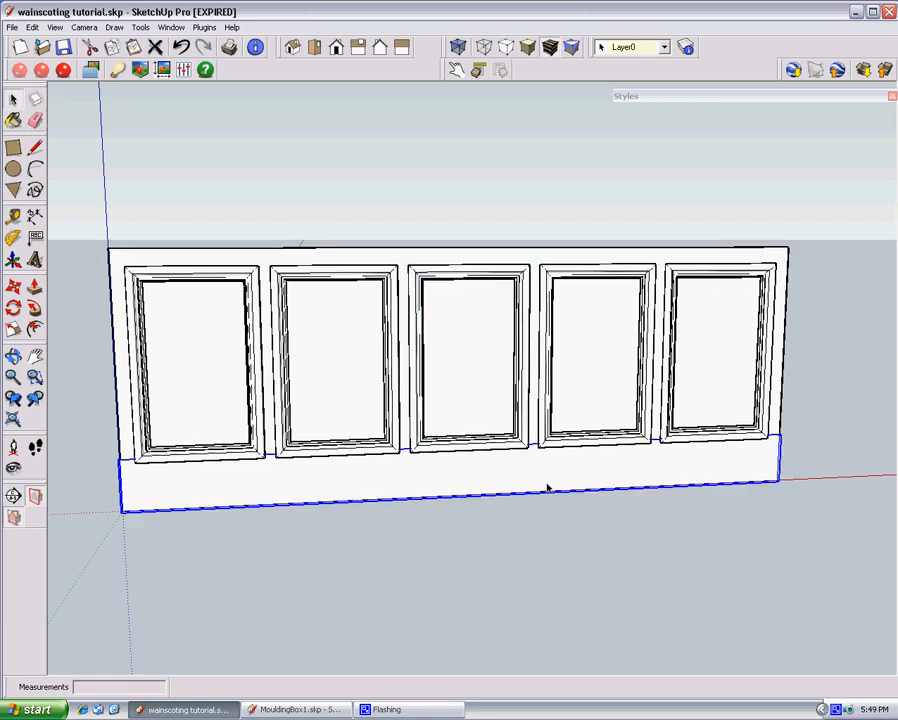
- Deselect the bottom rail, examine the wainscoting's panel mouldings close up and at an angle, and check the list of layers
click(538, 528)
middle_drag(636, 479, 735, 418)
scroll(522, 402, up, 3)
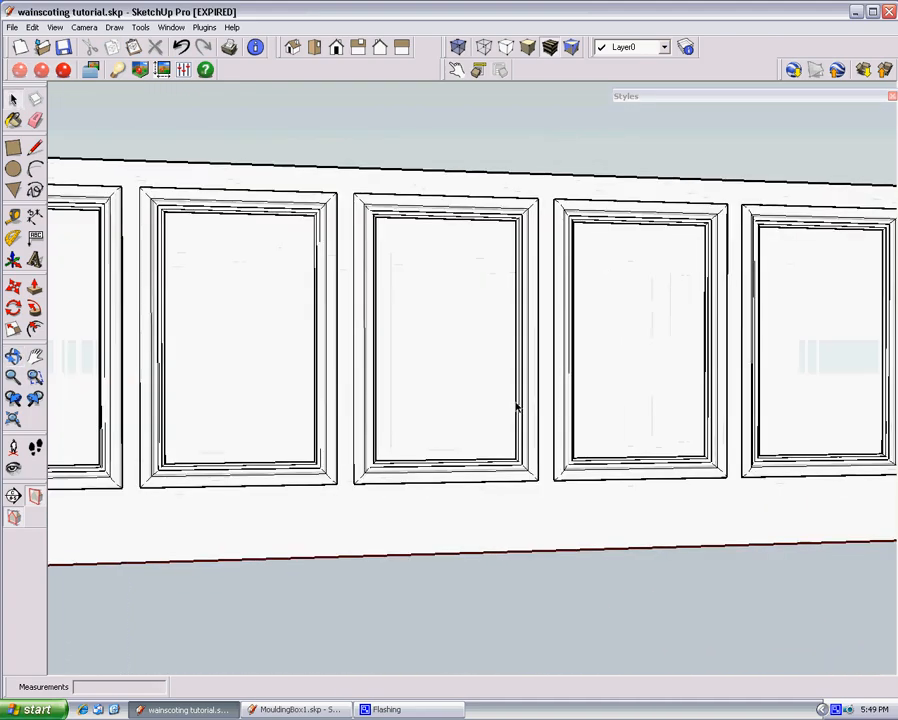
scroll(510, 409, down, 5)
middle_drag(444, 401, 644, 406)
scroll(416, 366, up, 4)
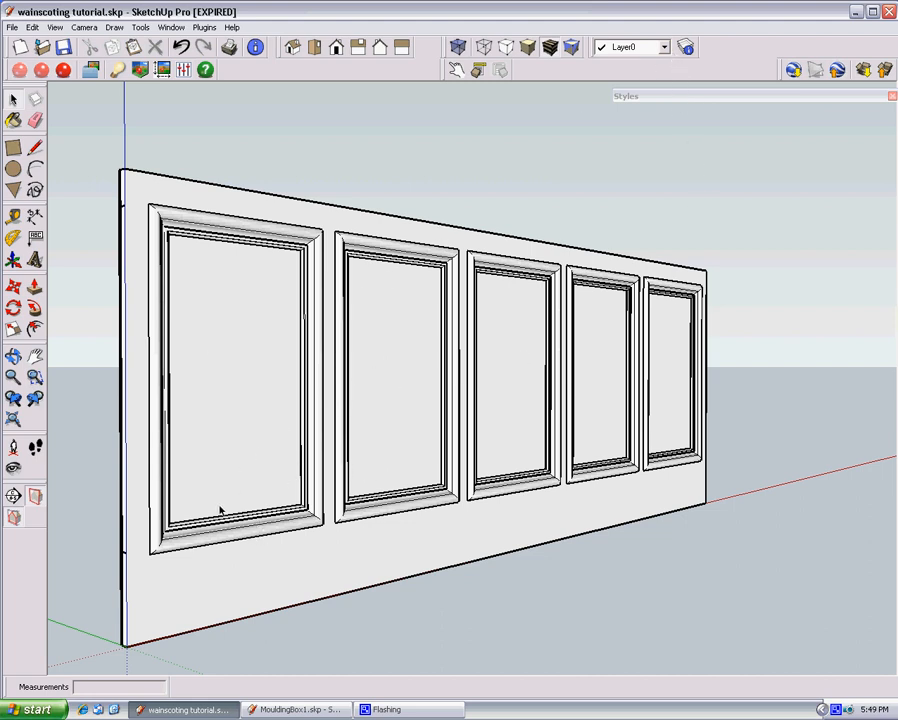
click(664, 47)
click(665, 48)
- Examine the finished five-panel wainscoting's front and its raised mouldings from both ends and from low and high angles
middle_drag(536, 354, 355, 407)
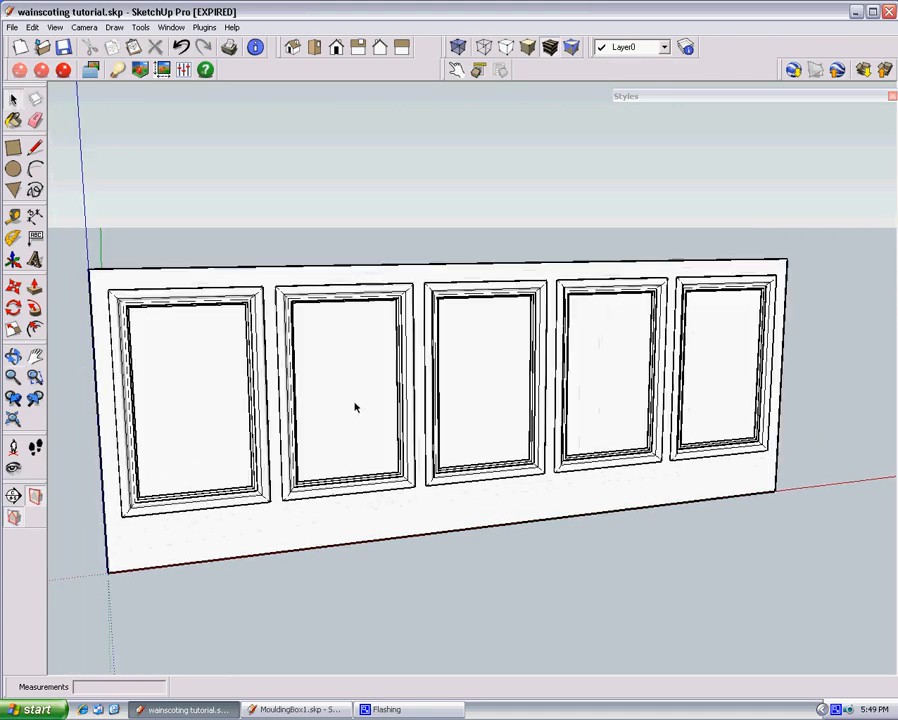
scroll(448, 396, down, 3)
scroll(440, 390, up, 5)
middle_drag(440, 390, 205, 387)
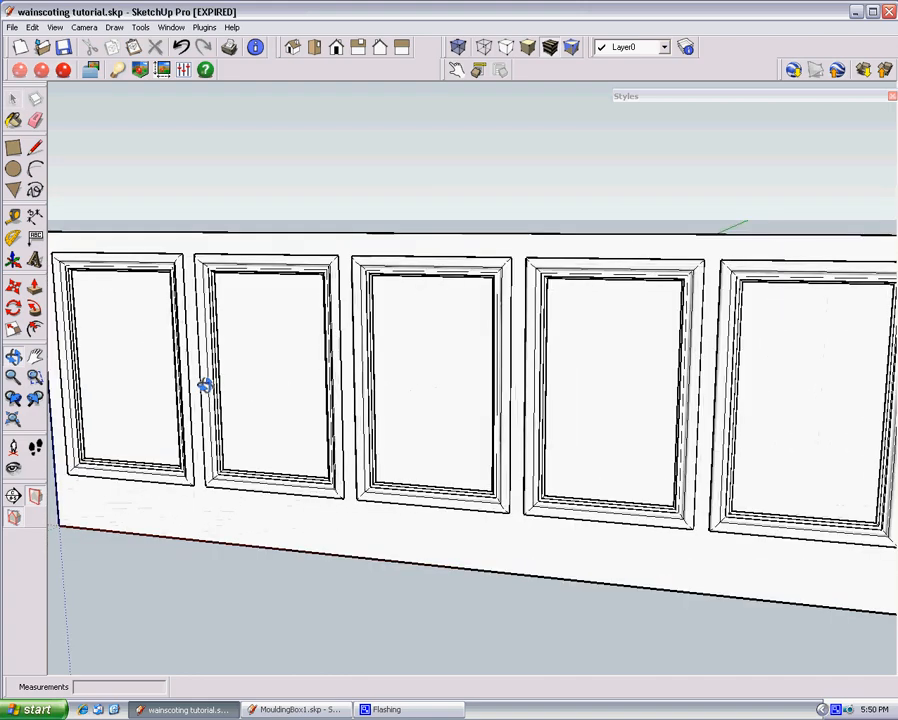
scroll(454, 372, down, 3)
middle_drag(454, 372, 236, 388)
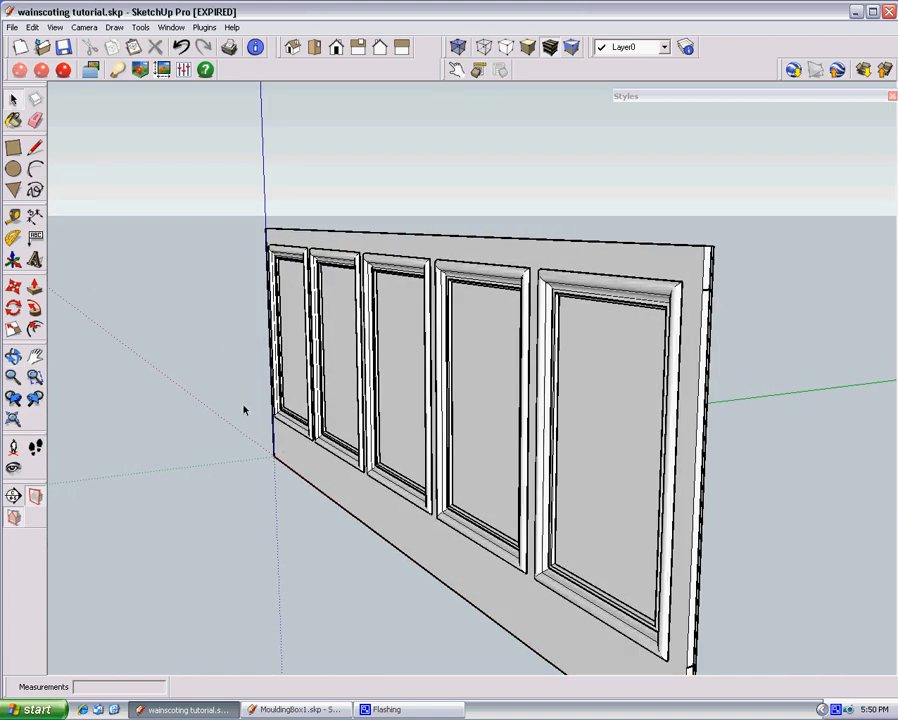
middle_drag(436, 443, 490, 302)
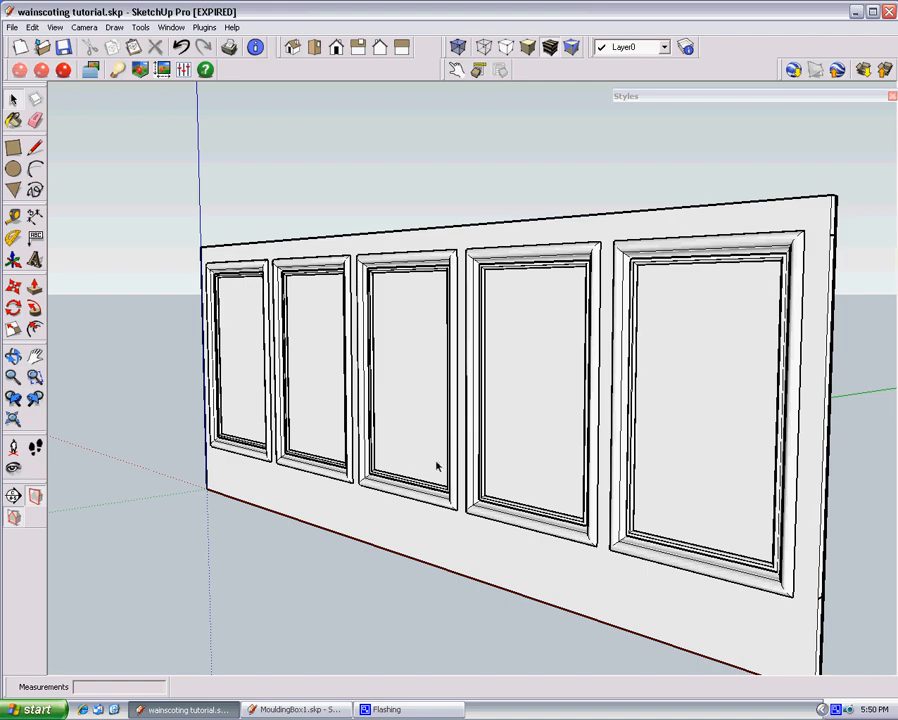
middle_drag(437, 467, 668, 451)
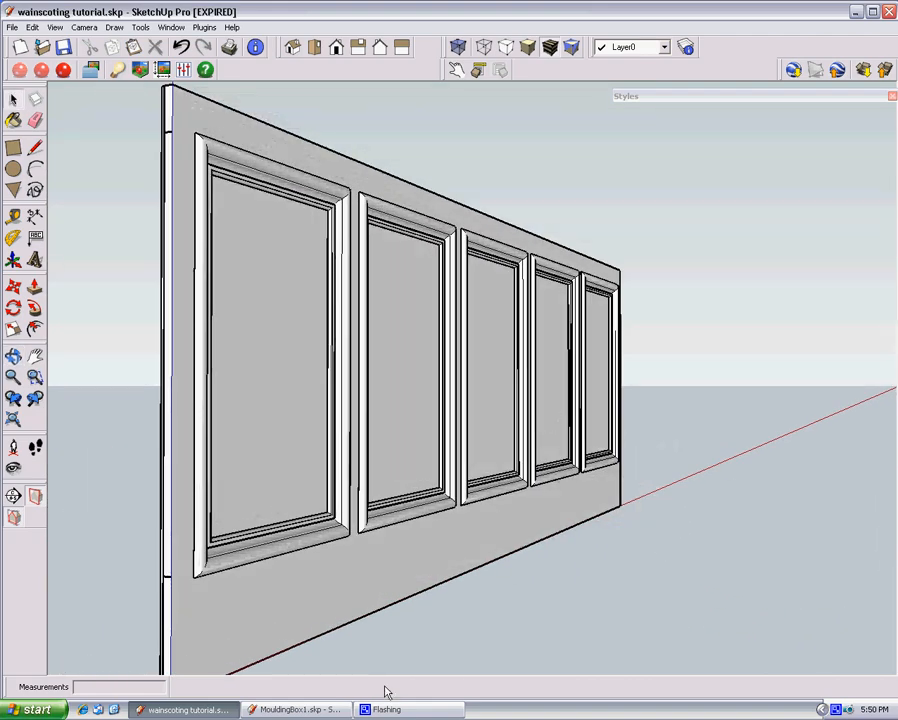
click(836, 709)
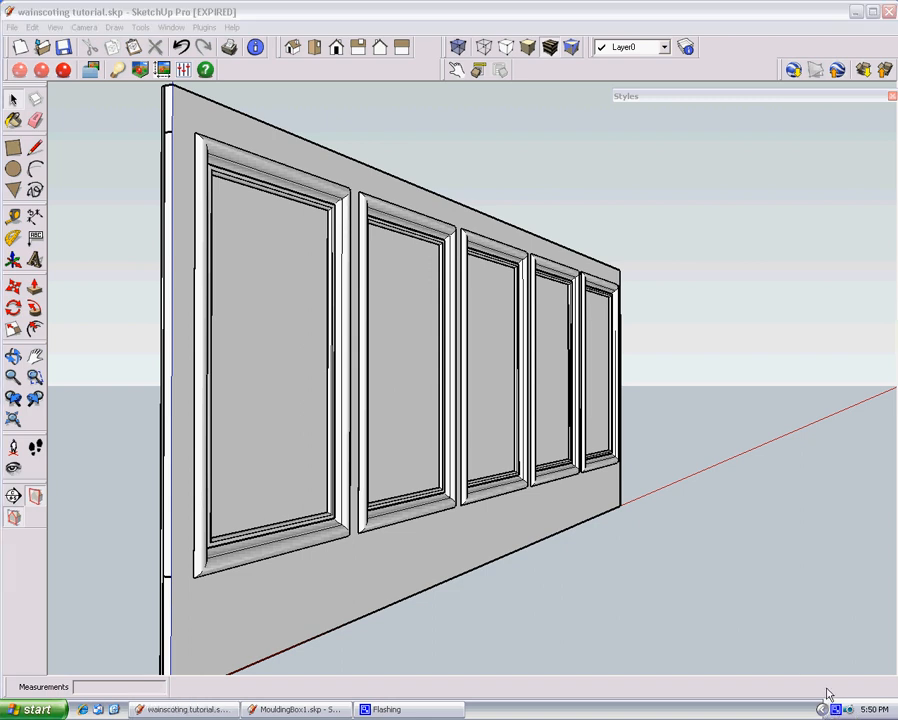
click(836, 709)
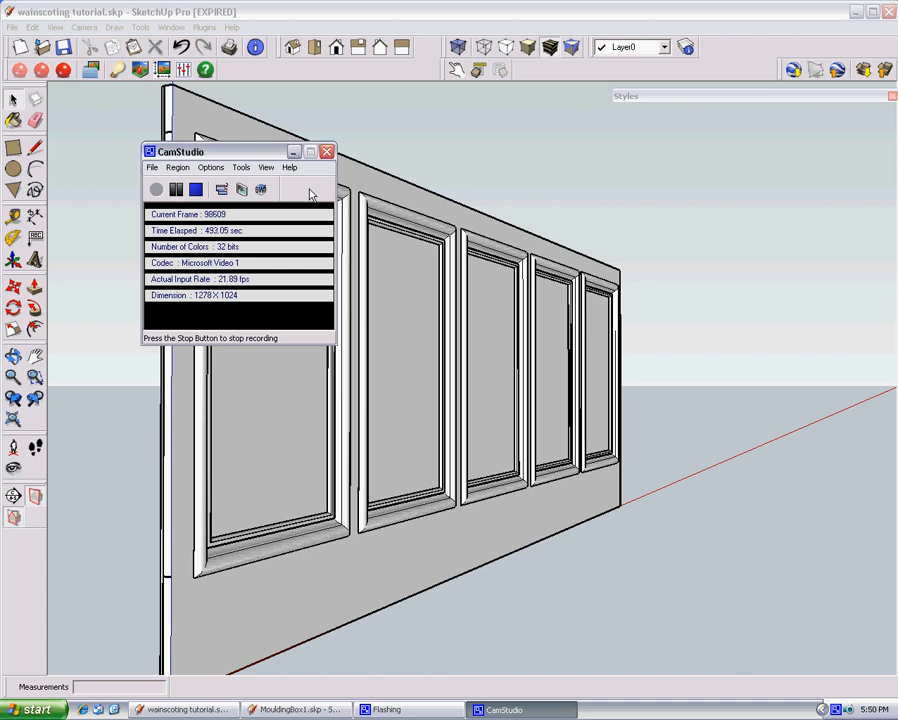
click(198, 191)
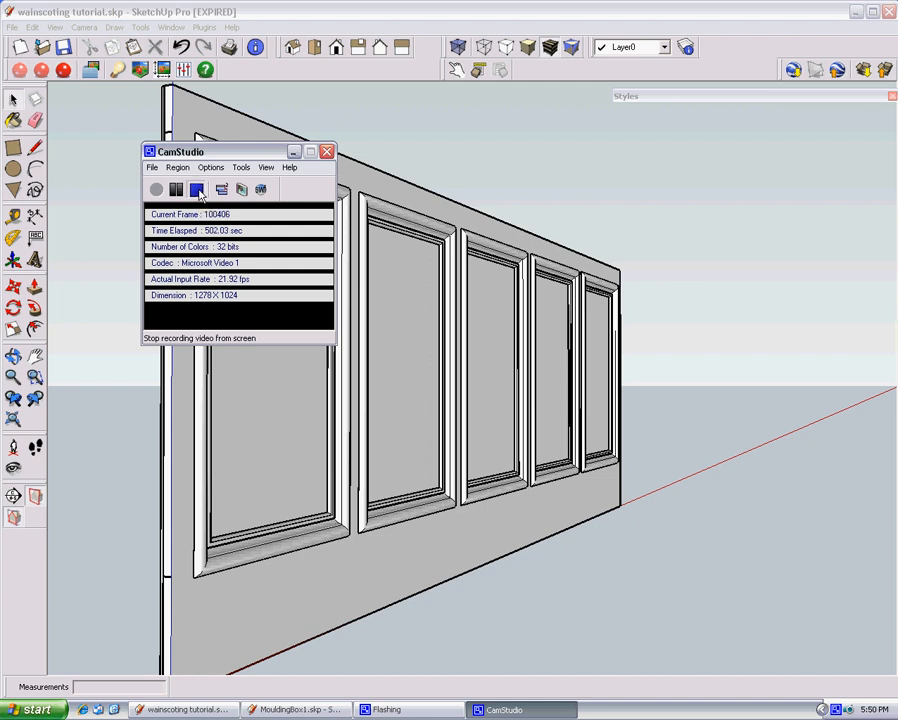